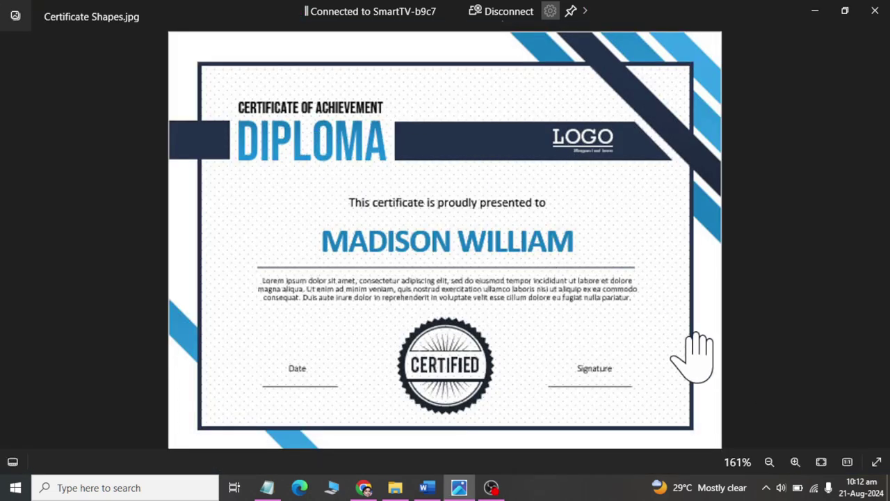
Check the microphone's Levels in Sound settings, close the dialogs, and bring the blank Word document forward
right_click(782, 488)
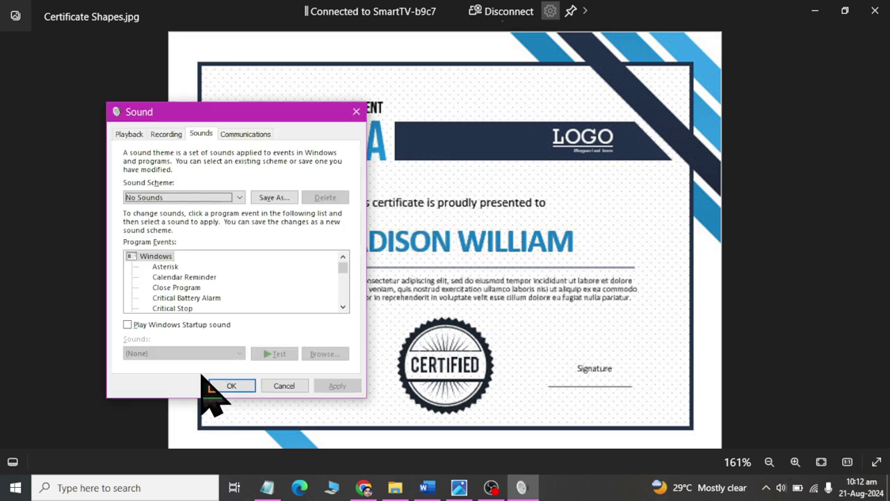
left_click(166, 135)
double_click(194, 184)
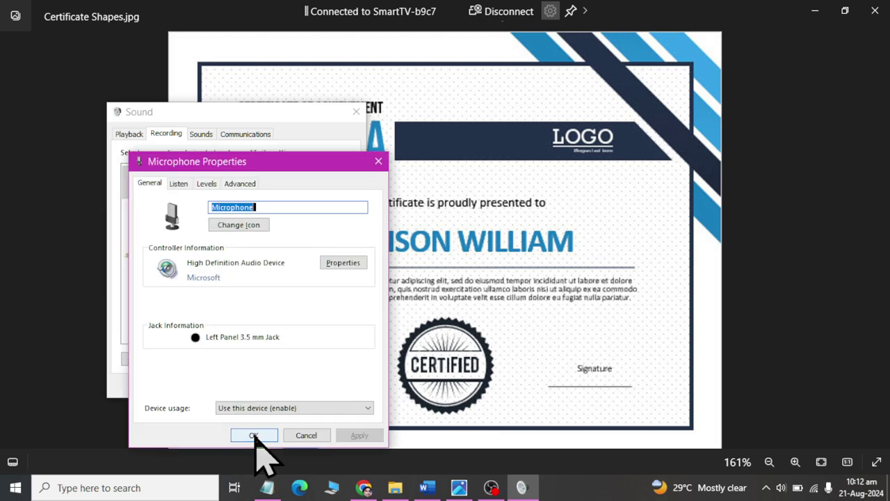
left_click(209, 183)
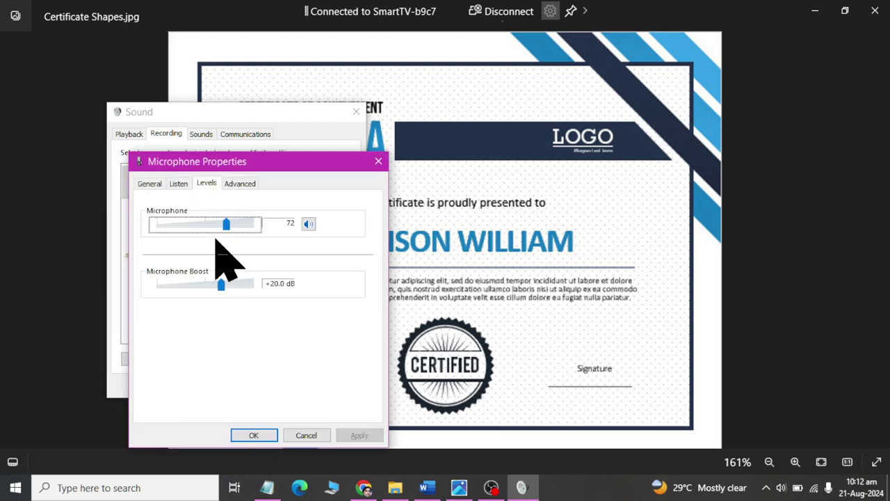
left_click(254, 434)
left_click(231, 387)
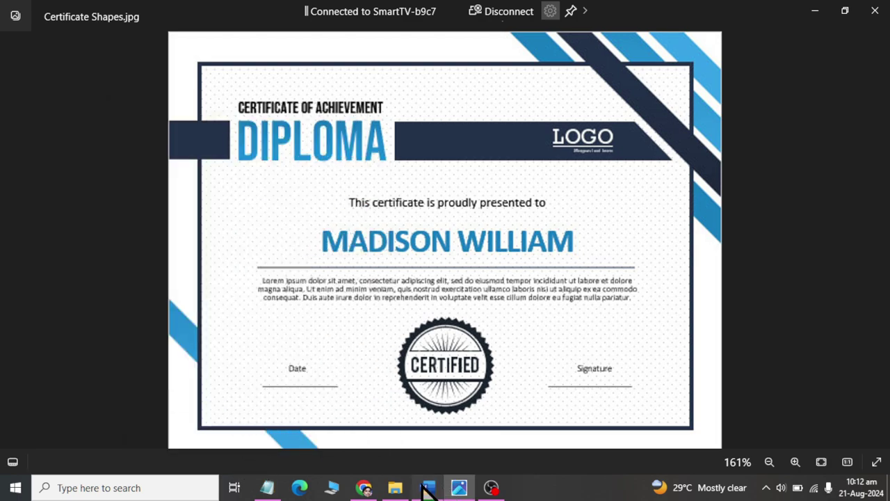
left_click(427, 490)
Set the blank page to Landscape orientation
scroll(461, 280, "down", 3)
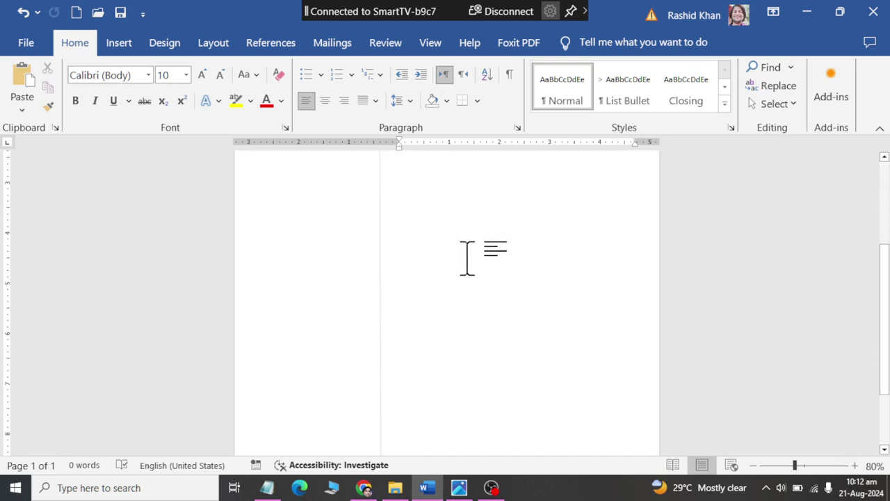
scroll(468, 259, "down", 2)
scroll(471, 240, "up", 5)
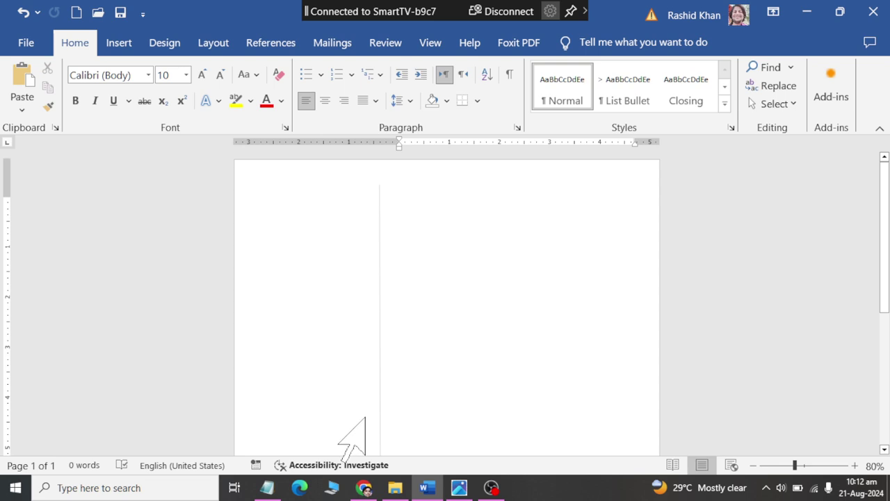
left_click(214, 45)
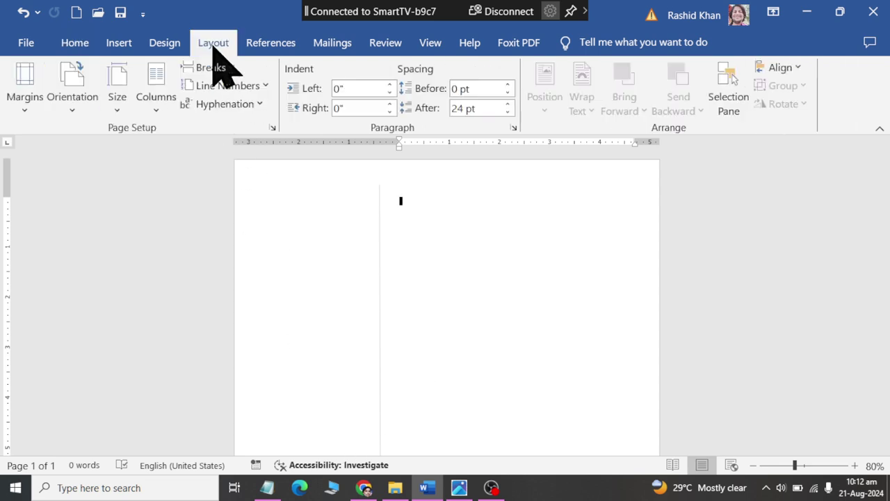
left_click(82, 110)
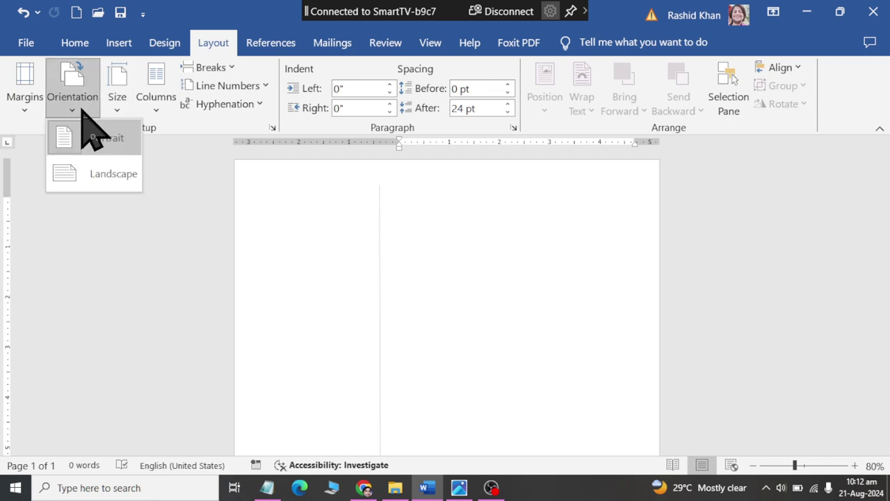
left_click(86, 171)
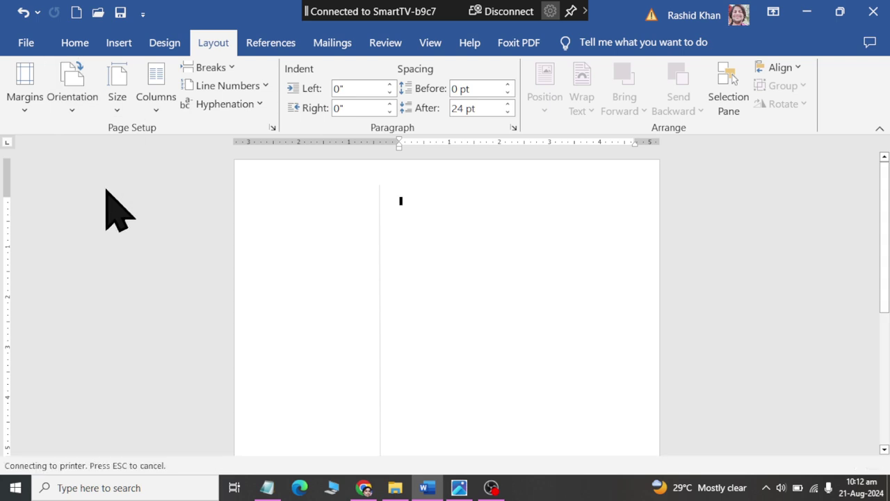
Switch the page to Portrait and back to Landscape, then glance at the reference image
mouse_move(888, 233)
left_mouse_down()
mouse_move(888, 397)
mouse_move(880, 222)
mouse_move(888, 307)
left_mouse_up()
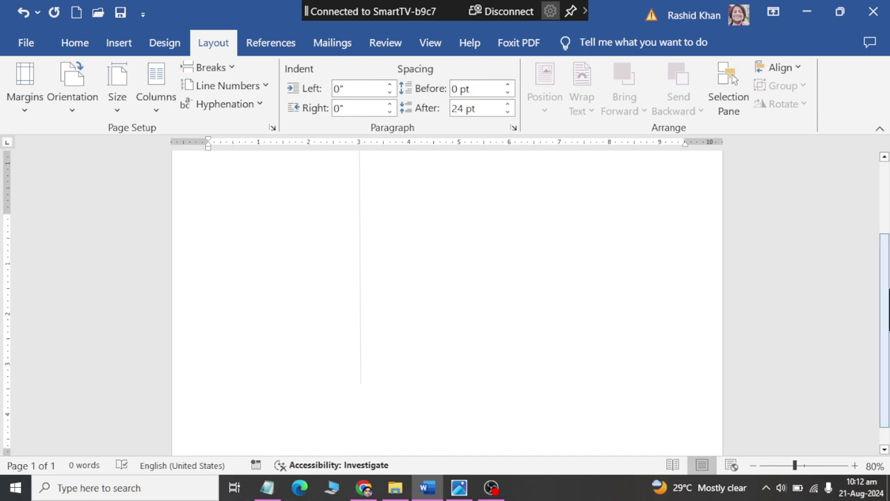
left_click(74, 97)
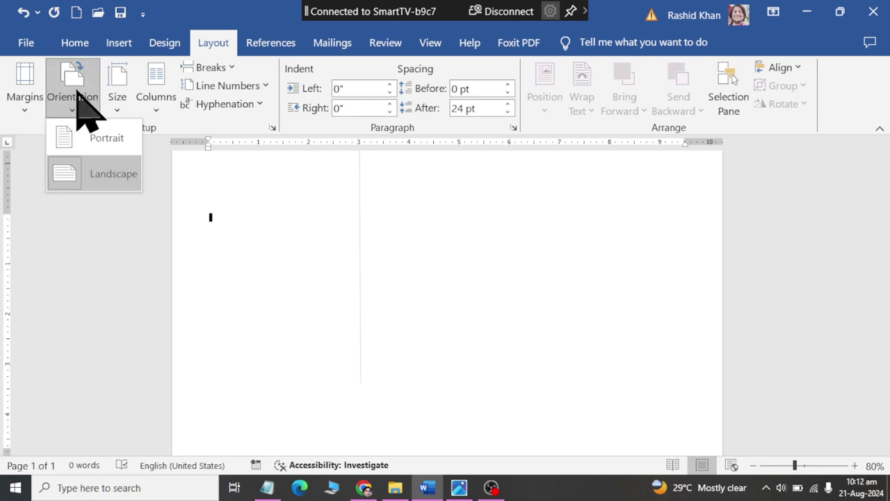
left_click(84, 144)
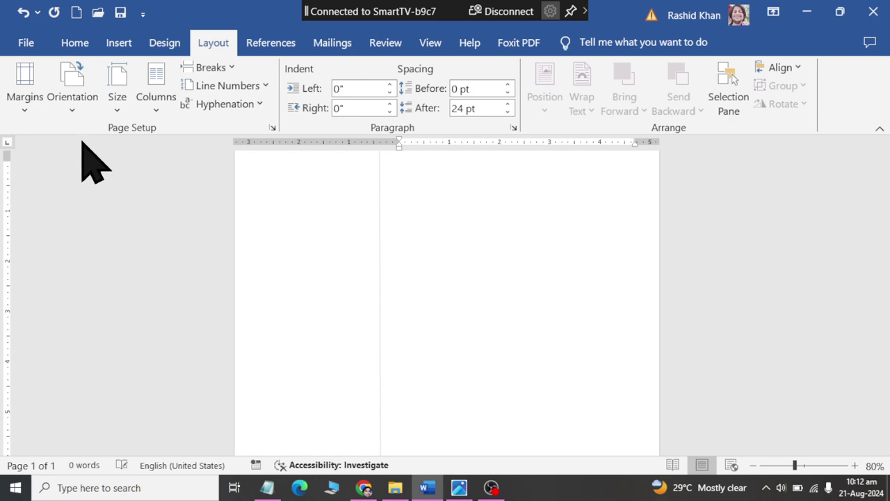
left_click(82, 100)
left_click(81, 177)
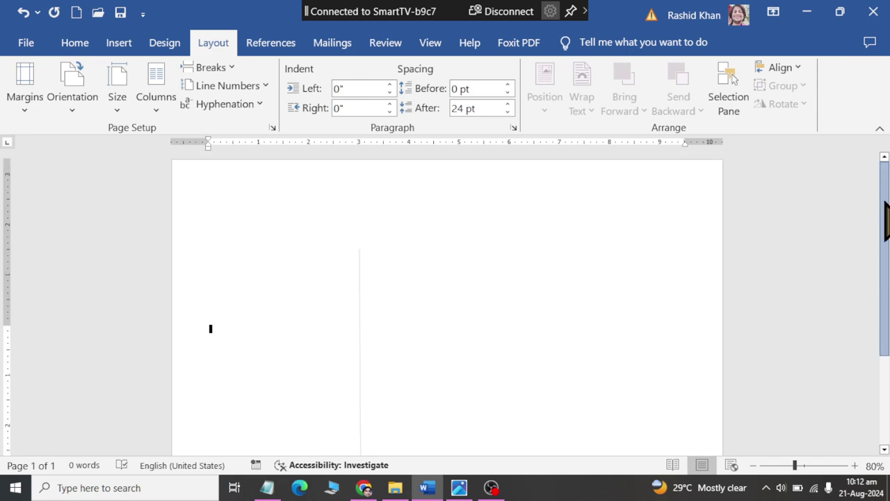
key("alt+Tab")
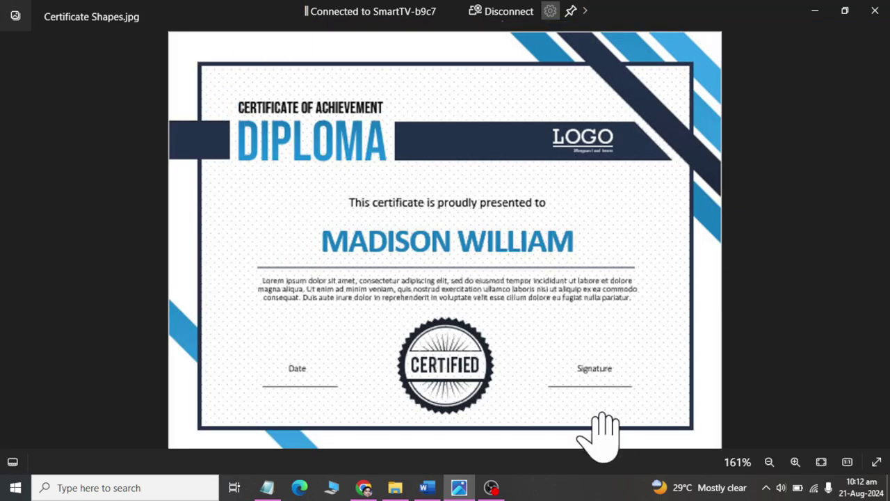
key("alt+Tab")
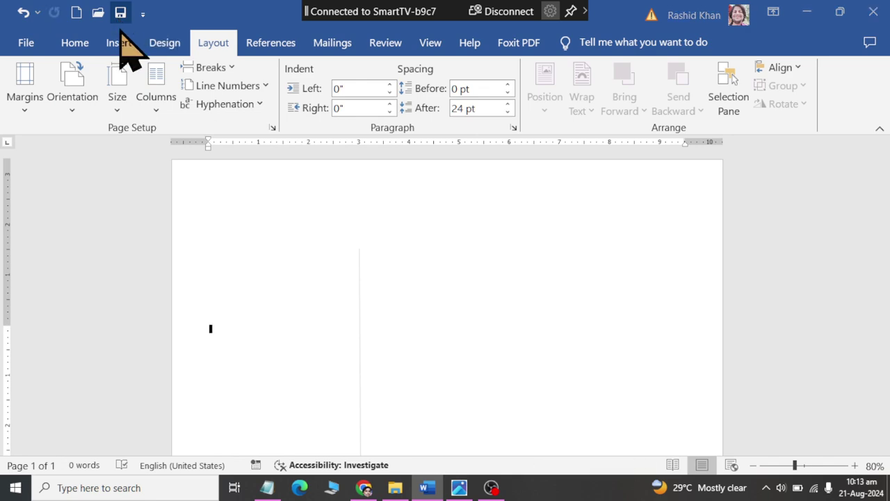
left_click(120, 16)
left_click(359, 341)
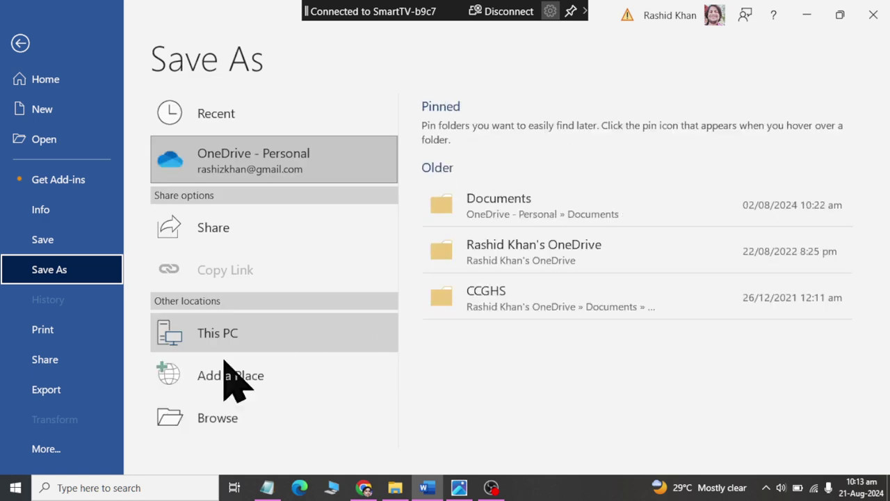
left_click(223, 417)
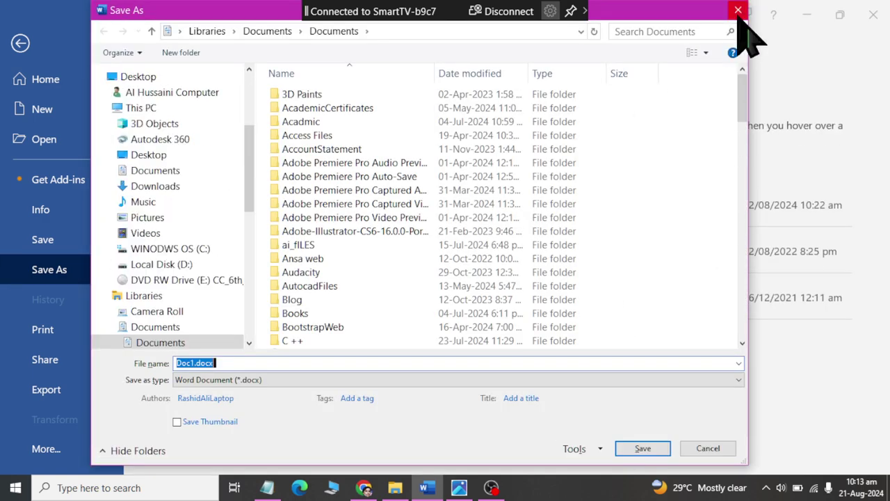
left_click(738, 11)
key("Escape")
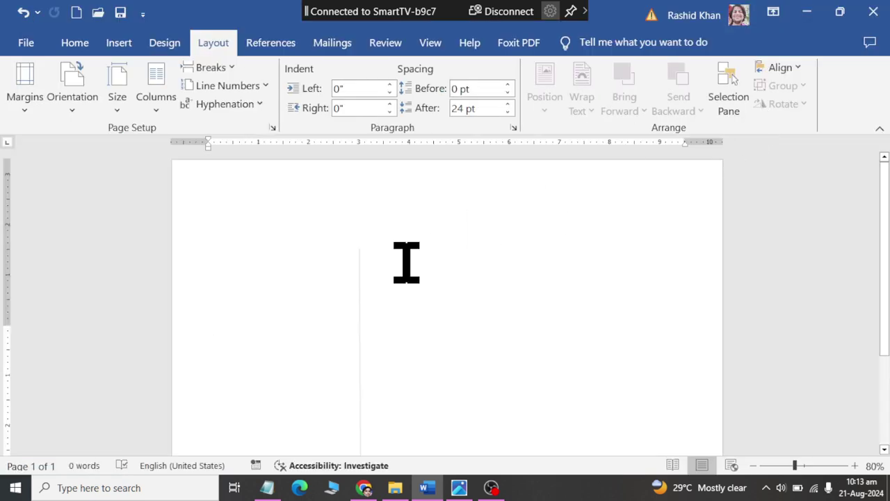
key("alt+Tab")
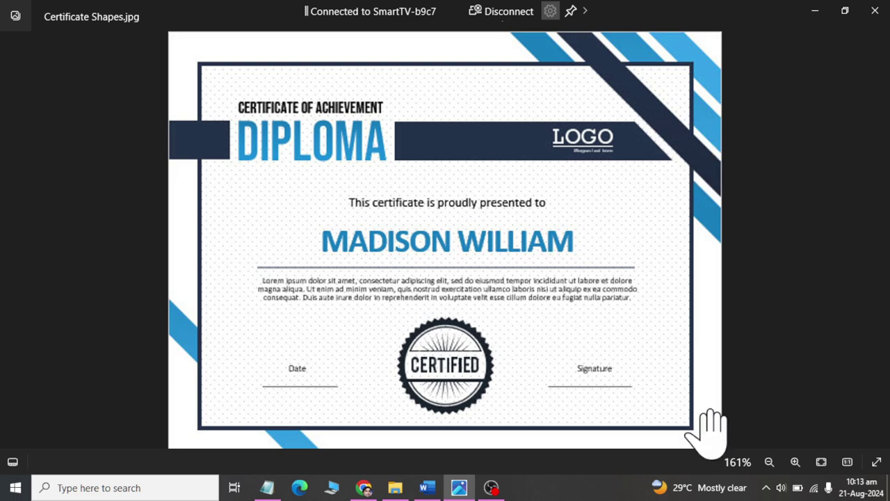
key("alt+Tab")
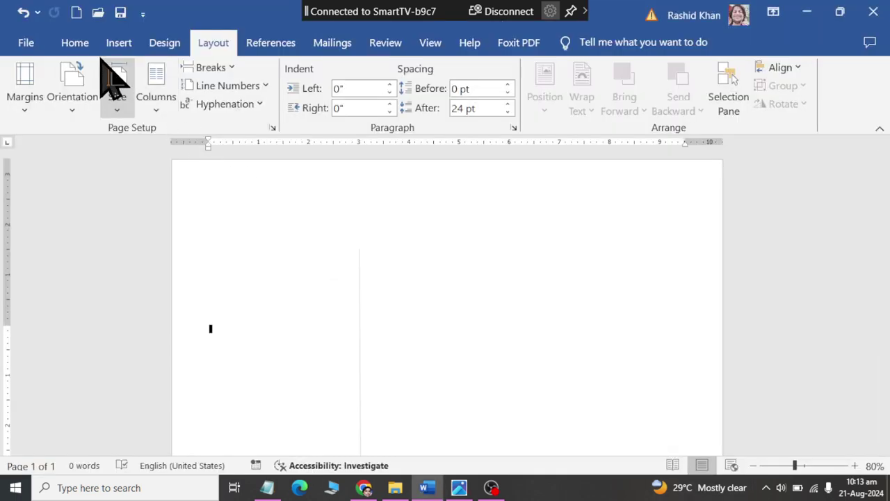
Draw a rectangle near the top left of the landscape page
left_click(115, 43)
left_click(212, 68)
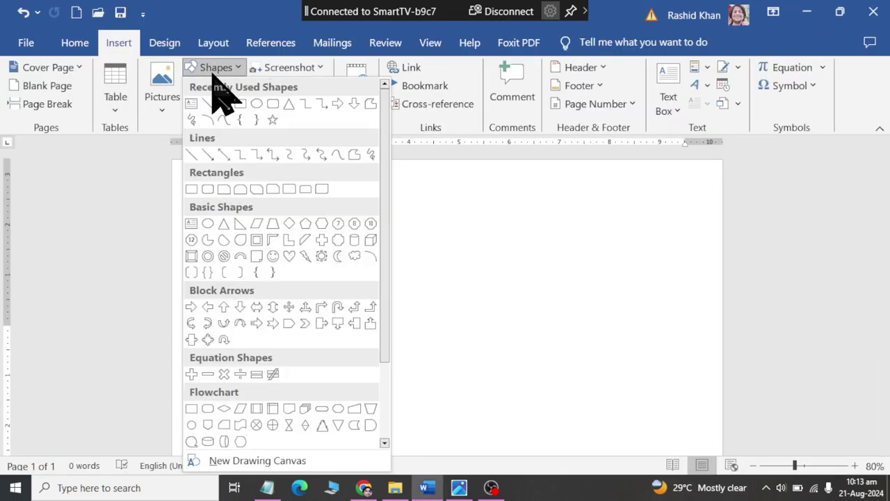
left_click(240, 104)
left_click_drag(233, 195, 434, 347)
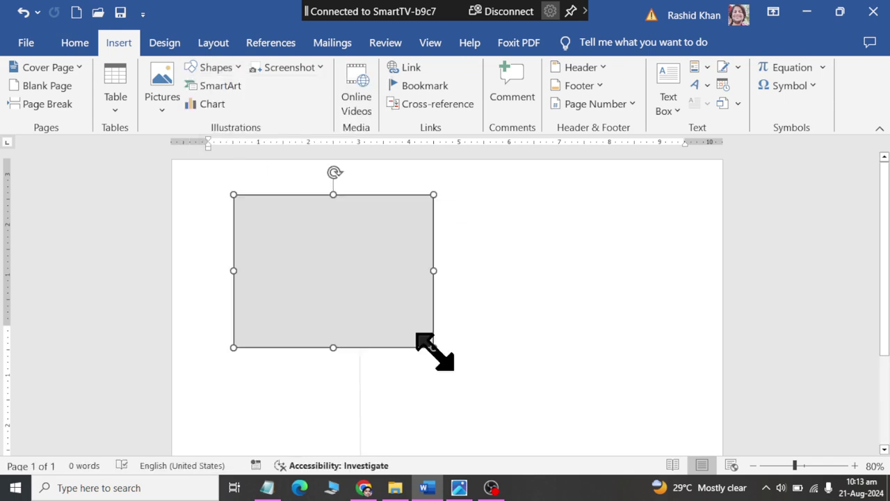
Stretch the rectangle to about 6.96 by 9.21 inches so it covers most of the page
scroll(418, 292, "down", 1)
scroll(421, 299, "down", 1)
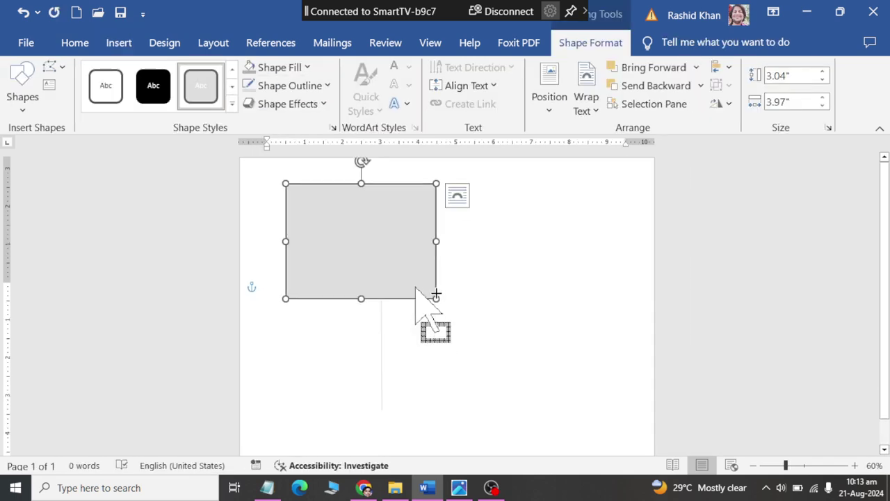
scroll(418, 296, "down", 1)
mouse_move(438, 287)
left_mouse_down()
mouse_move(595, 407)
mouse_move(590, 399)
left_mouse_up()
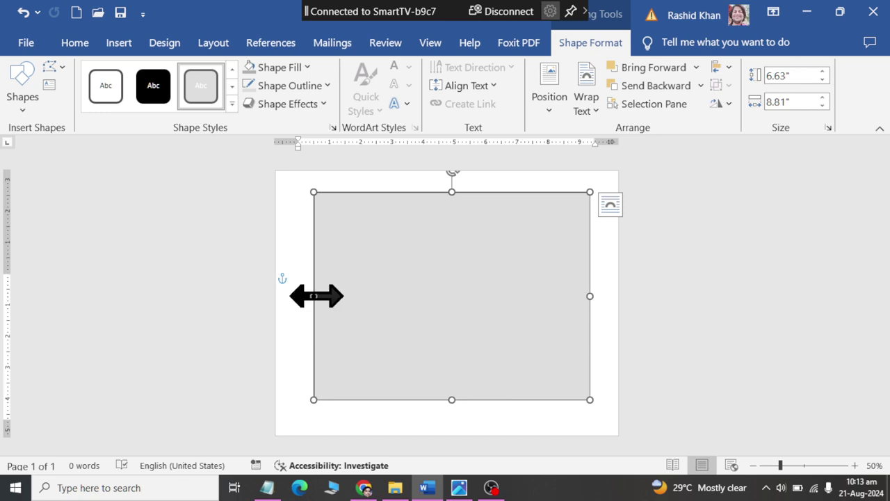
left_click_drag(314, 295, 302, 296)
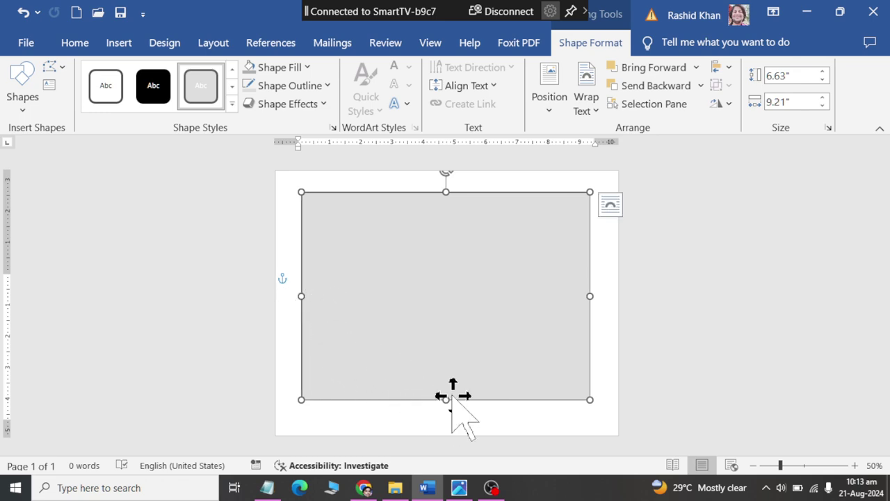
left_click_drag(445, 411, 443, 409)
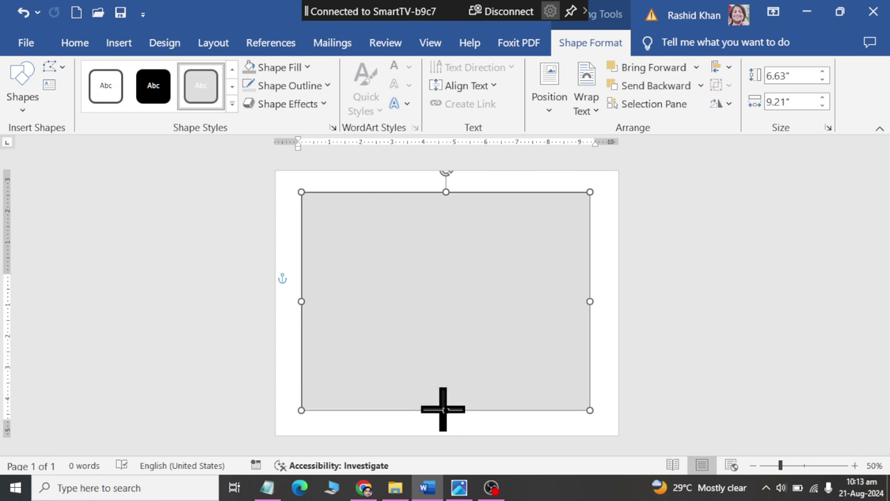
left_click(668, 306)
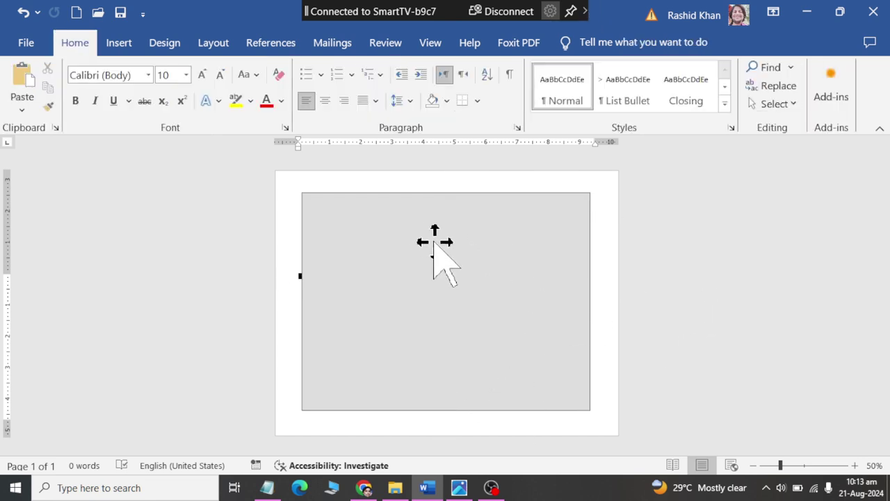
left_click(428, 244)
Give the rectangle a pattern fill in the Format Shape fill settings
left_click(591, 42)
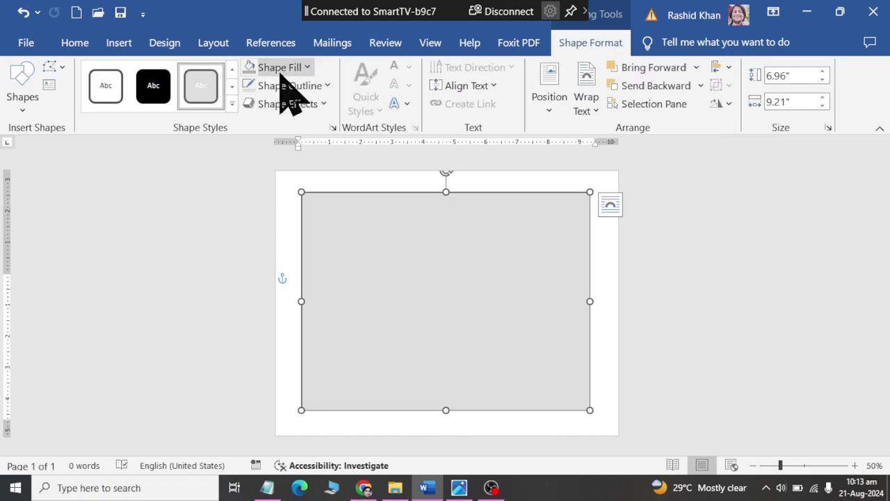
left_click(279, 67)
mouse_move(298, 354)
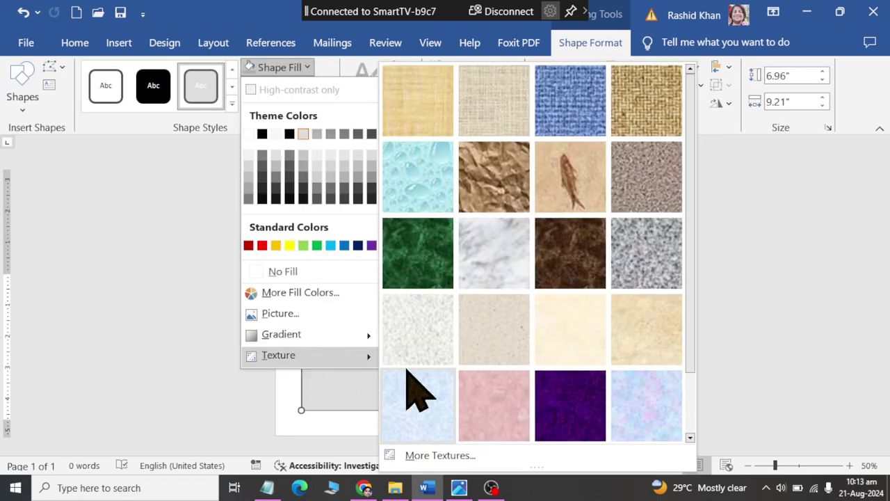
scroll(403, 361, "down", 1)
left_click(440, 455)
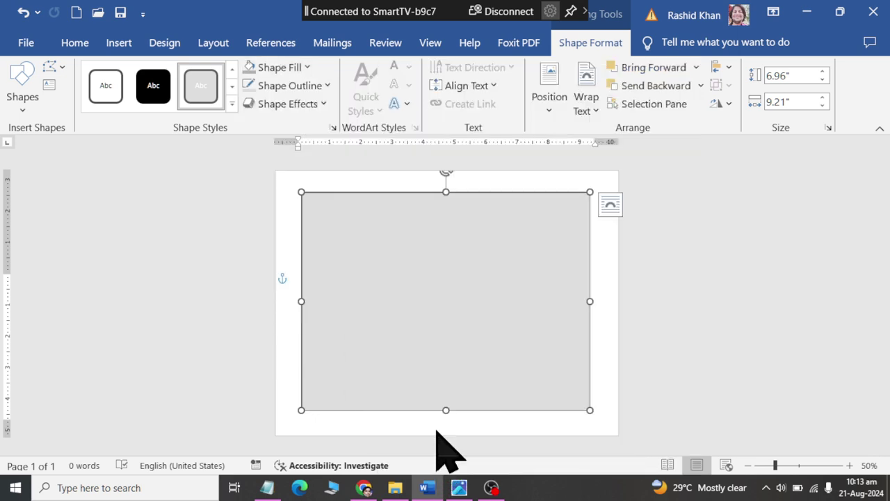
left_click(768, 324)
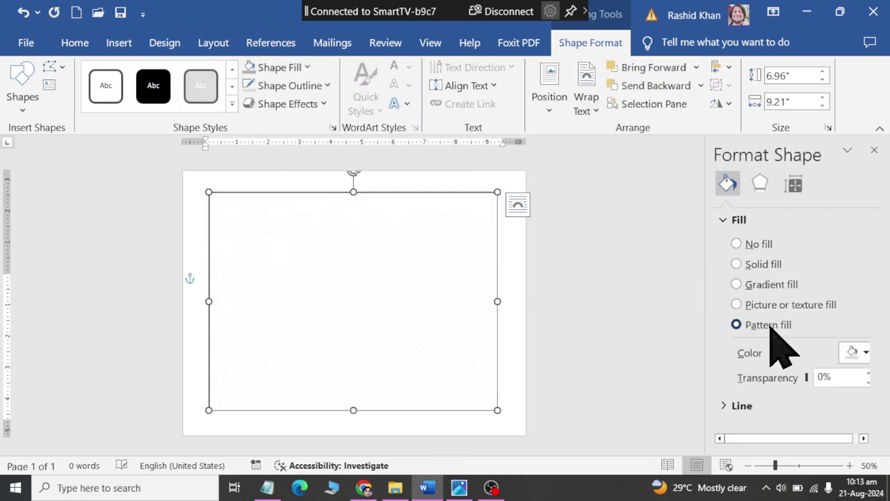
mouse_move(876, 324)
left_mouse_down()
mouse_move(828, 432)
mouse_move(863, 438)
left_mouse_up()
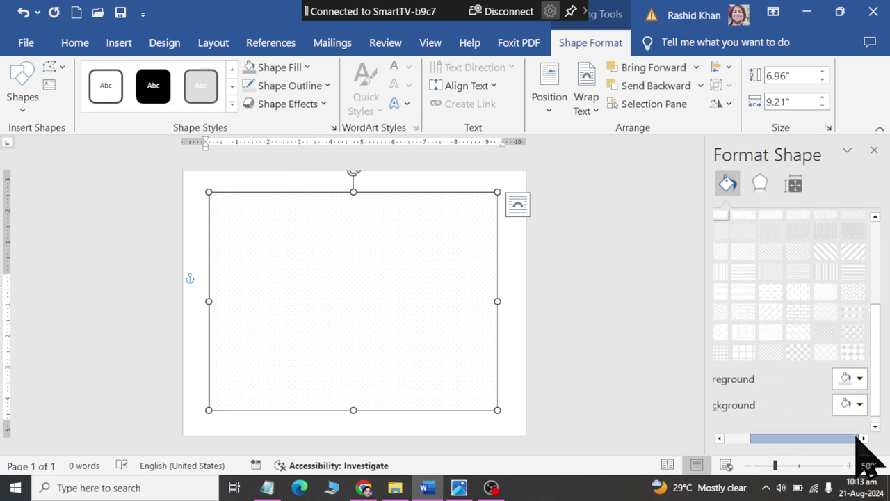
Set the pattern colours to navy dots on a white background
left_click(860, 405)
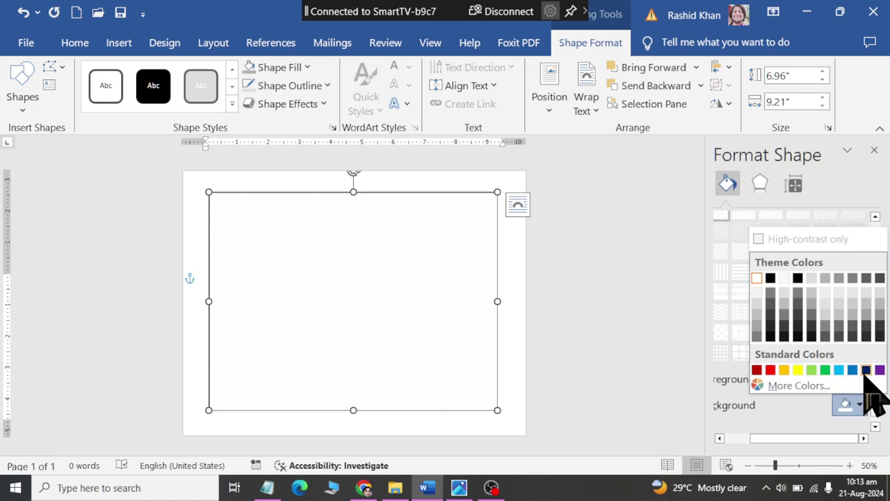
left_click(866, 370)
left_click(860, 405)
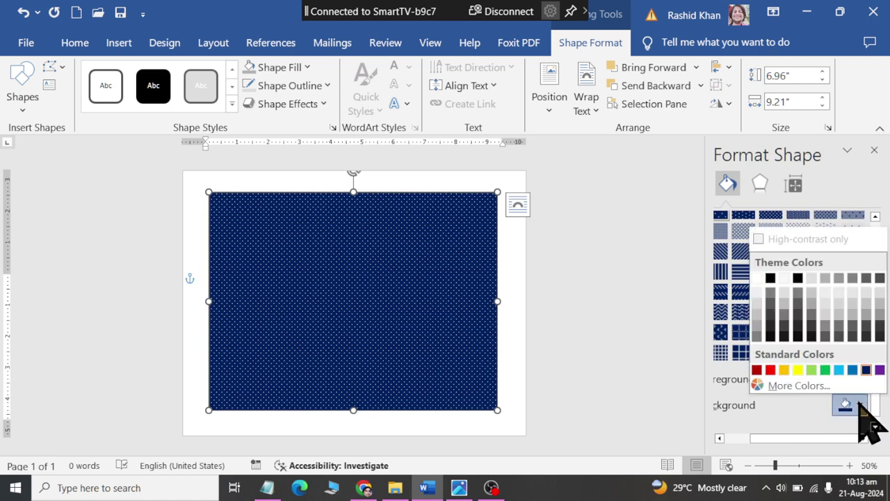
left_click(769, 306)
left_click(860, 378)
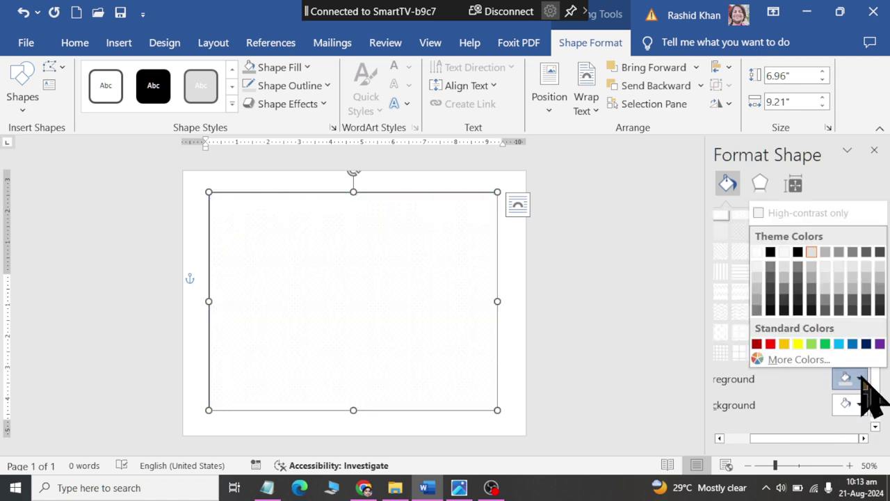
left_click(860, 378)
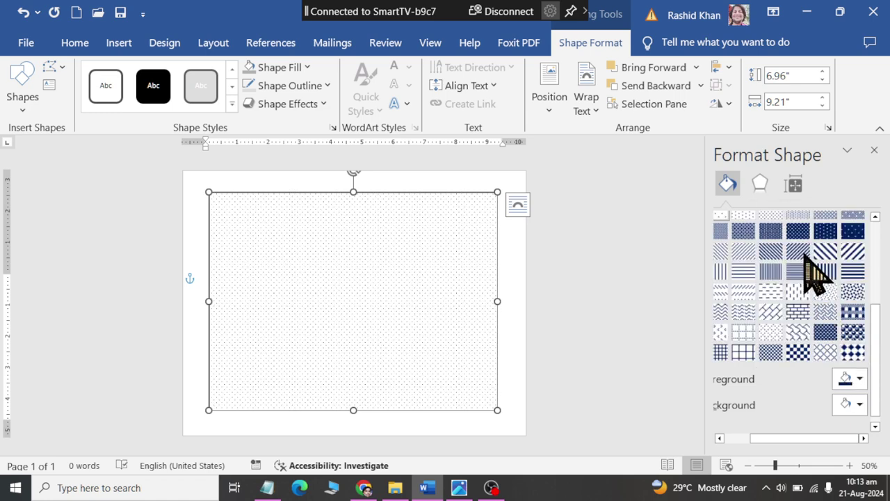
Choose the sparse dotted pattern and close the Format Shape pane
left_click_drag(881, 354, 880, 285)
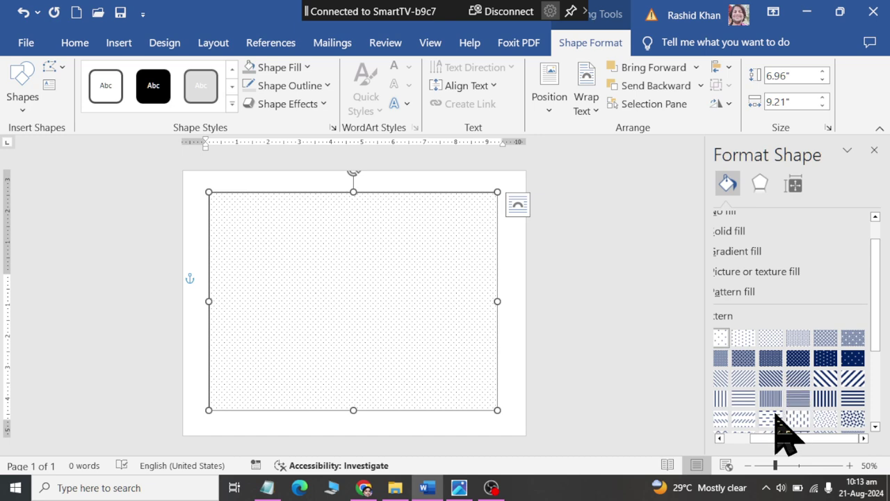
left_click(774, 417)
left_click(770, 339)
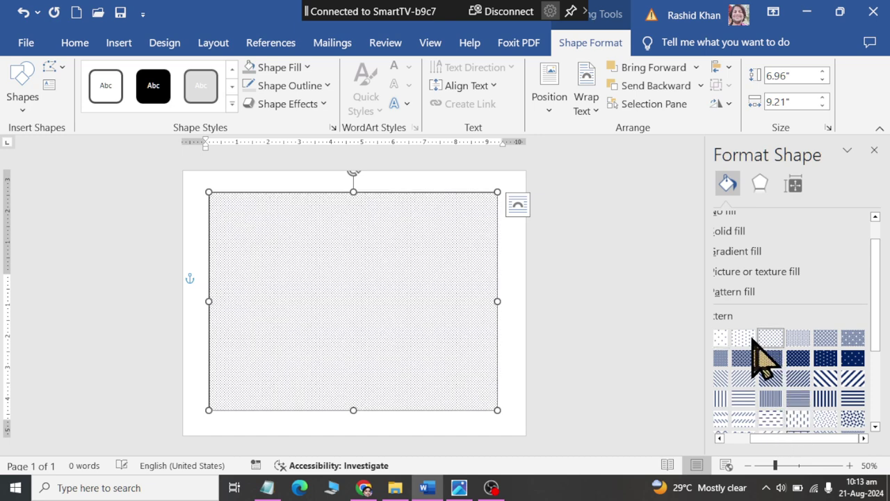
left_click(749, 338)
left_click(722, 338)
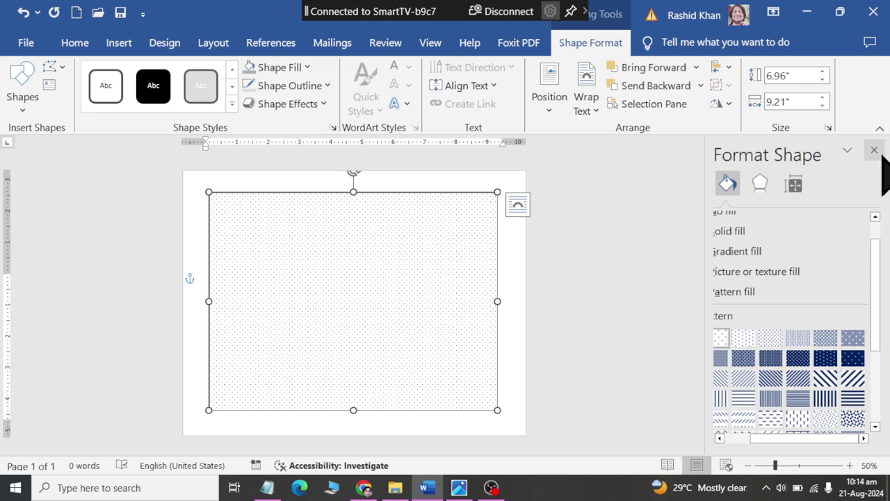
left_click(875, 150)
Set the rectangle's outline weight to 4½ pt
left_click(290, 85)
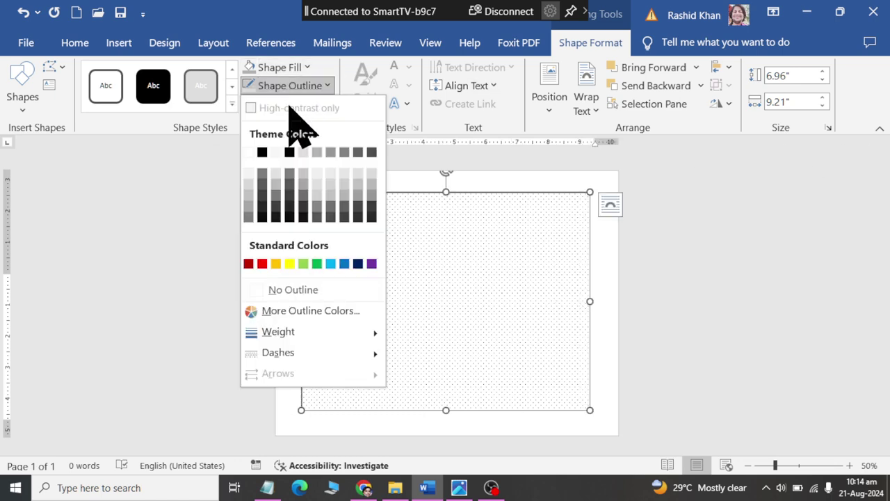
mouse_move(303, 332)
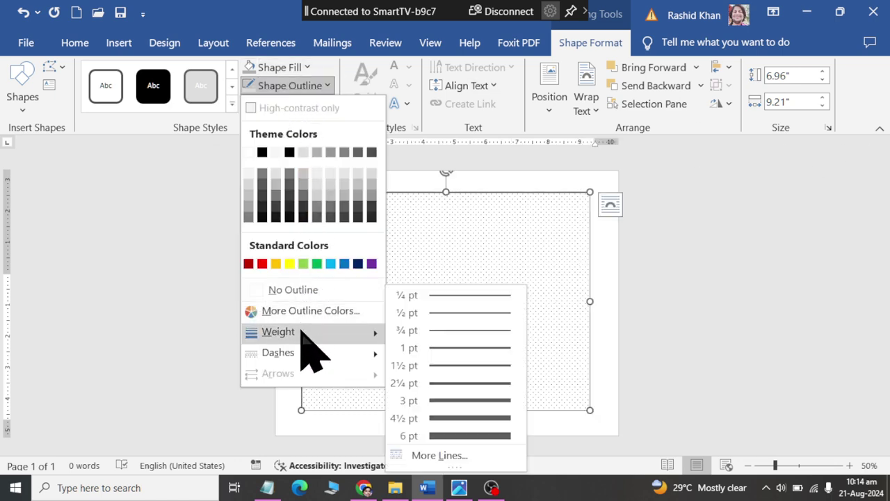
left_click(442, 418)
left_click(704, 351)
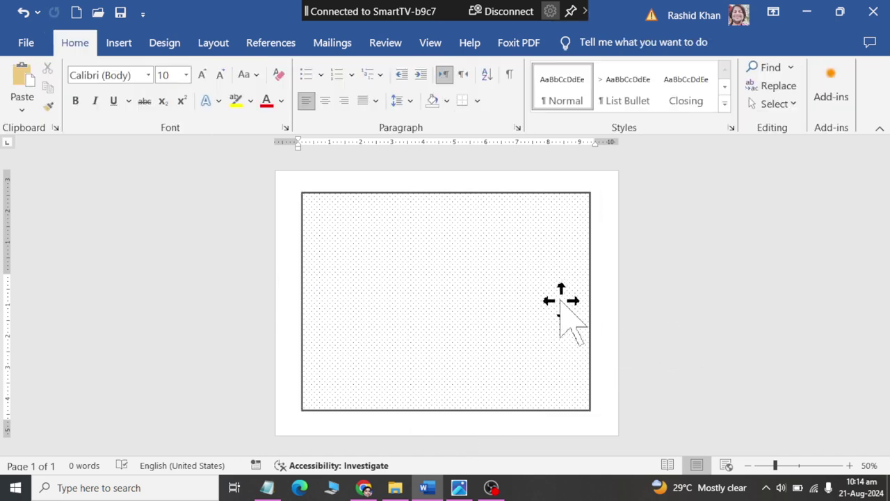
scroll(560, 306, "up", 3, "ctrl")
scroll(561, 230, "up", 3, "ctrl")
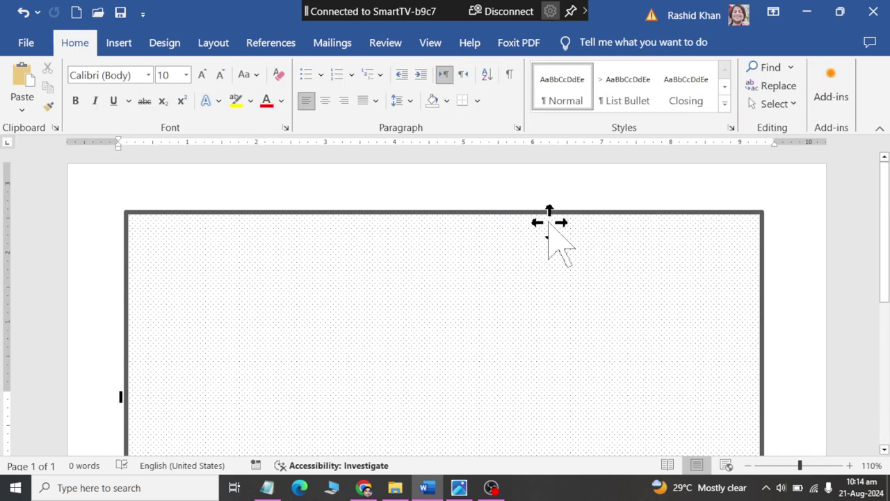
Compare the bordered rectangle with the reference certificate image and return to Word
key("alt+Tab")
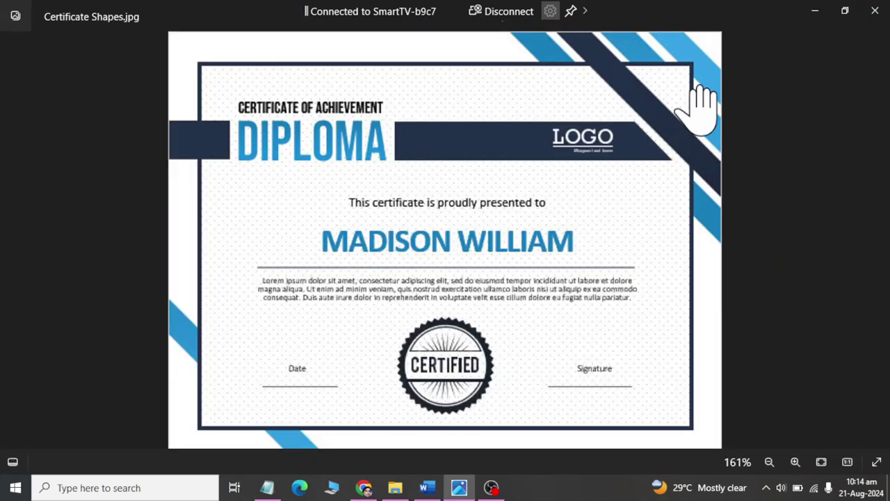
scroll(681, 129, "down", 1)
scroll(676, 129, "down", 1)
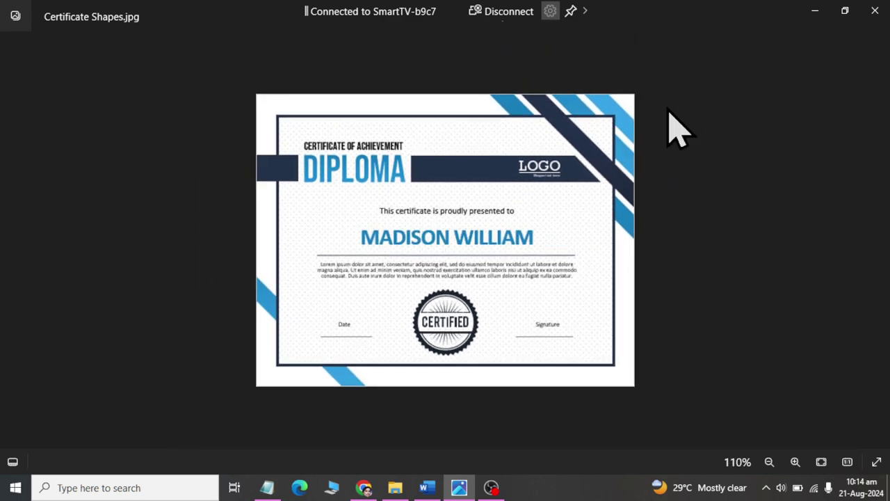
key("alt+Tab")
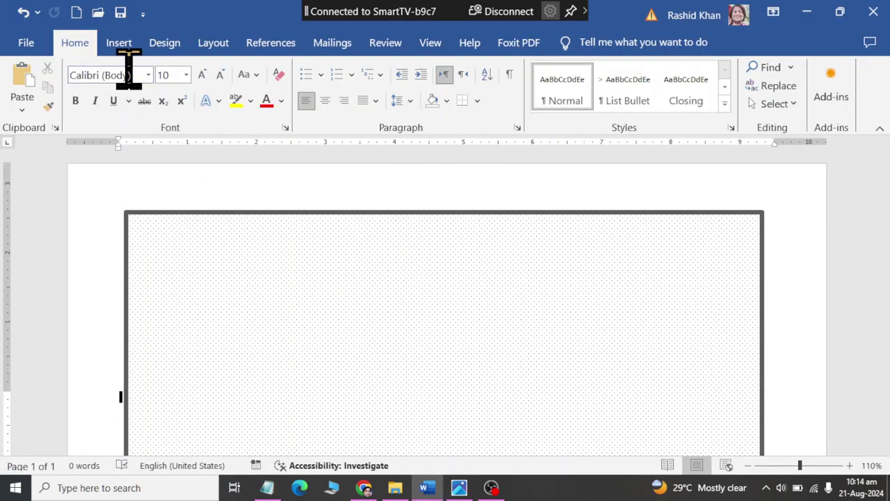
scroll(261, 239, "down", 5)
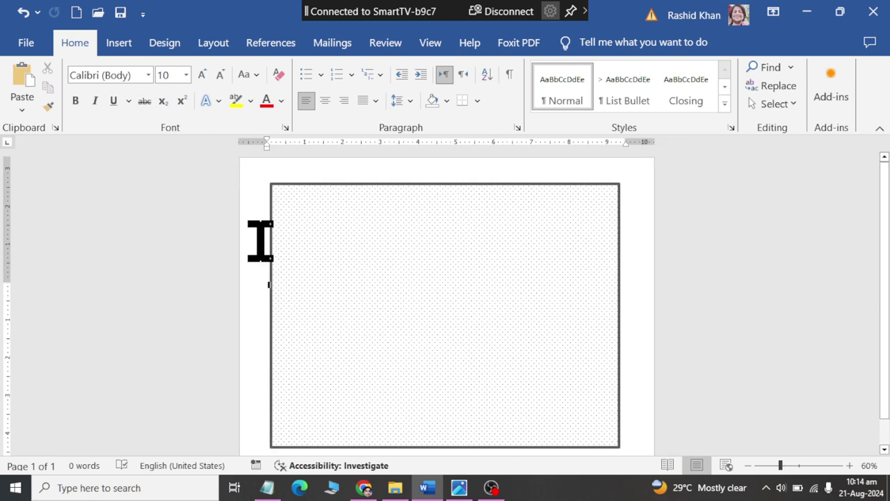
left_click(118, 43)
Draw a tall narrow rectangle strip down across the dotted box
left_click(216, 67)
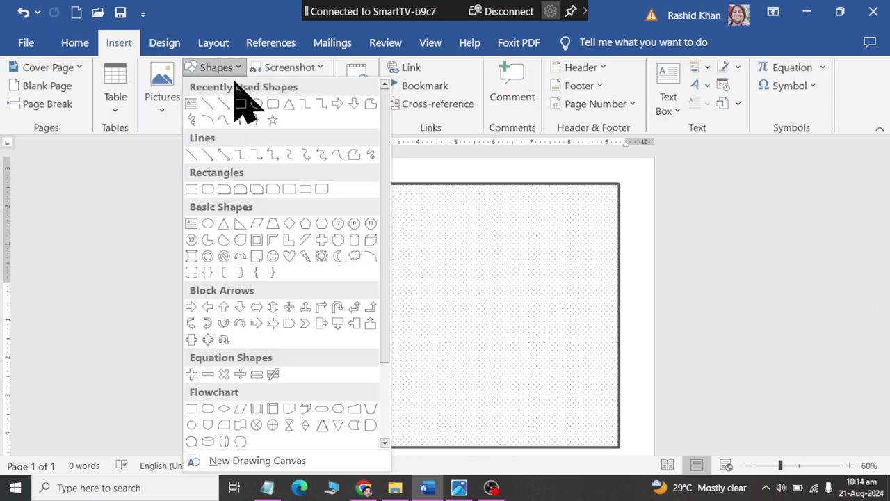
left_click(243, 106)
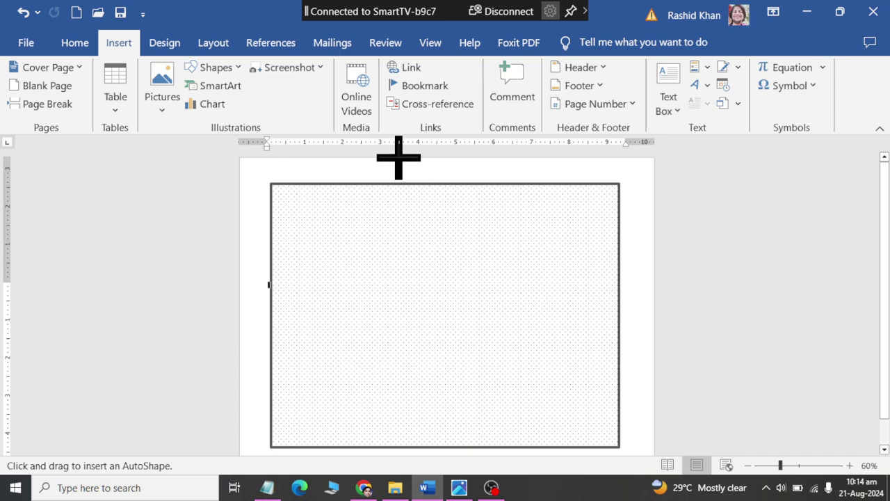
left_click_drag(398, 158, 416, 458)
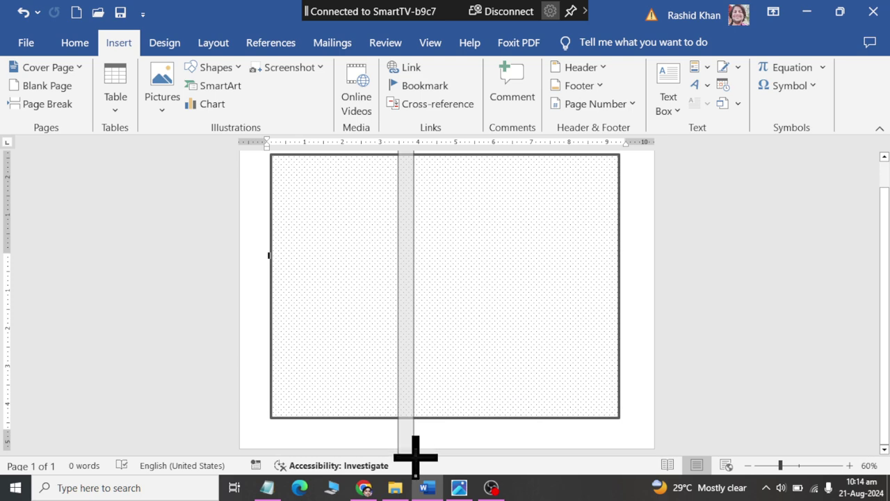
left_click_drag(415, 457, 417, 457)
key("alt+Tab")
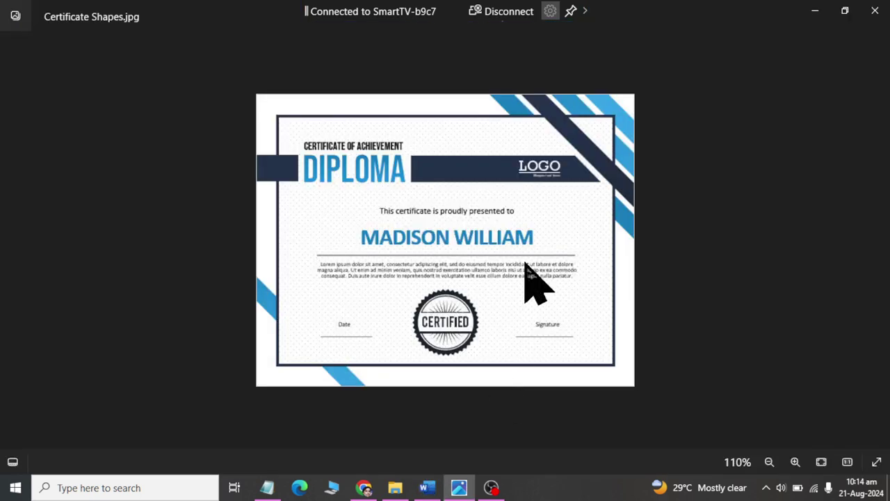
key("alt+Tab")
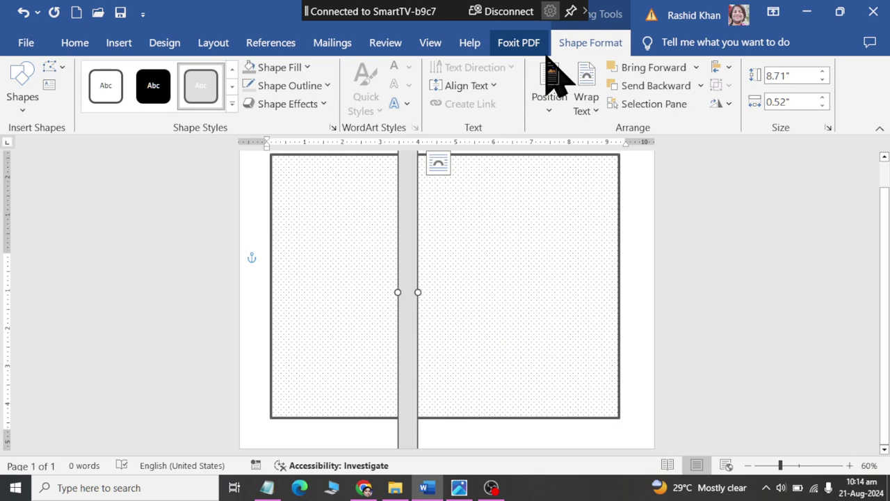
Remove the strip's outline and fill it light blue
left_click(306, 86)
left_click(297, 292)
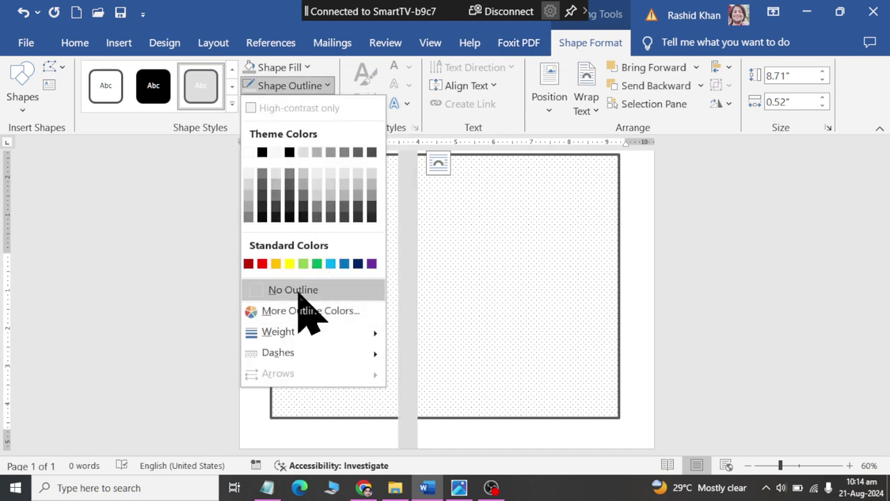
left_click(291, 67)
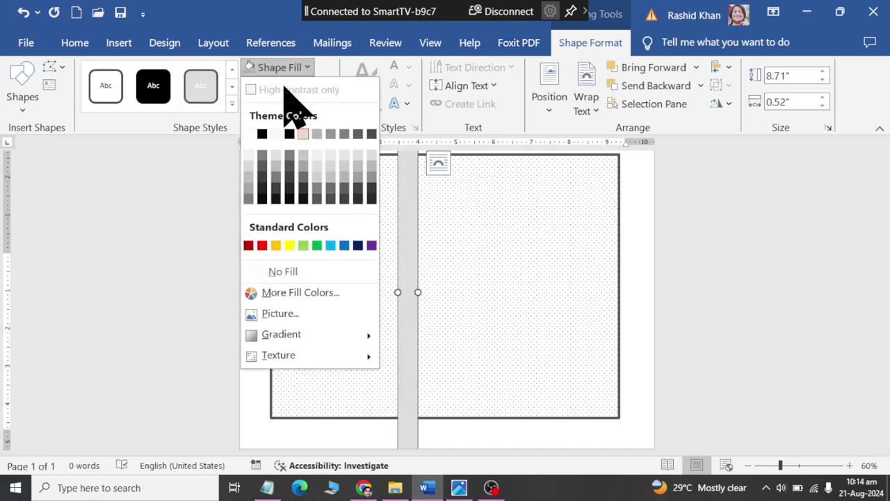
left_click(335, 245)
scroll(432, 248, "down", 2)
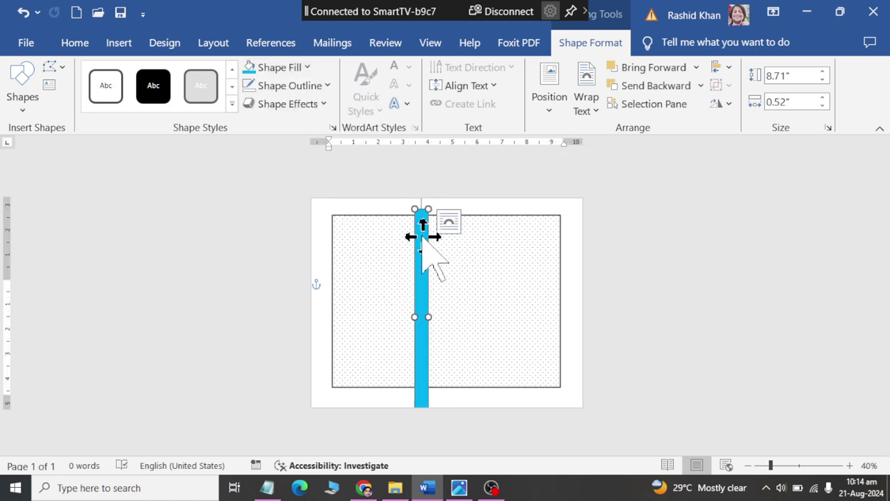
Shorten and tilt the strip diagonally, place it top-right, and copy it into parallel stripes
left_click_drag(421, 208, 421, 223)
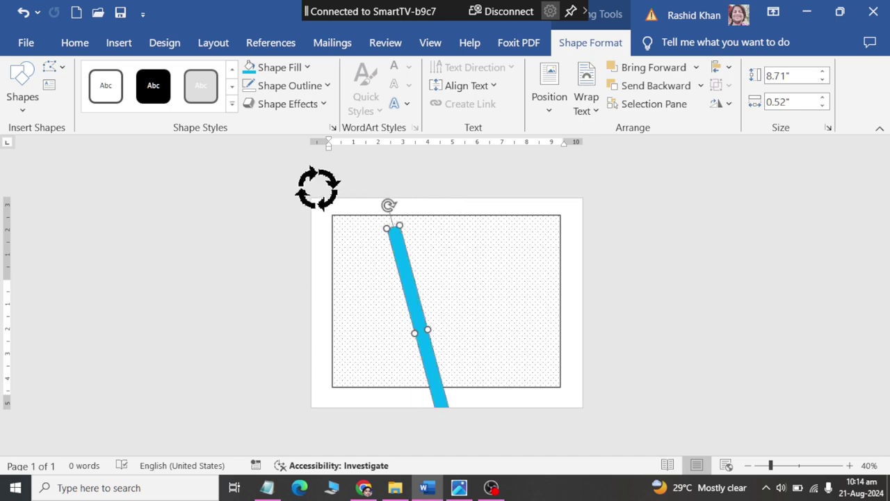
left_click_drag(424, 201, 272, 185)
left_click_drag(449, 360, 576, 242)
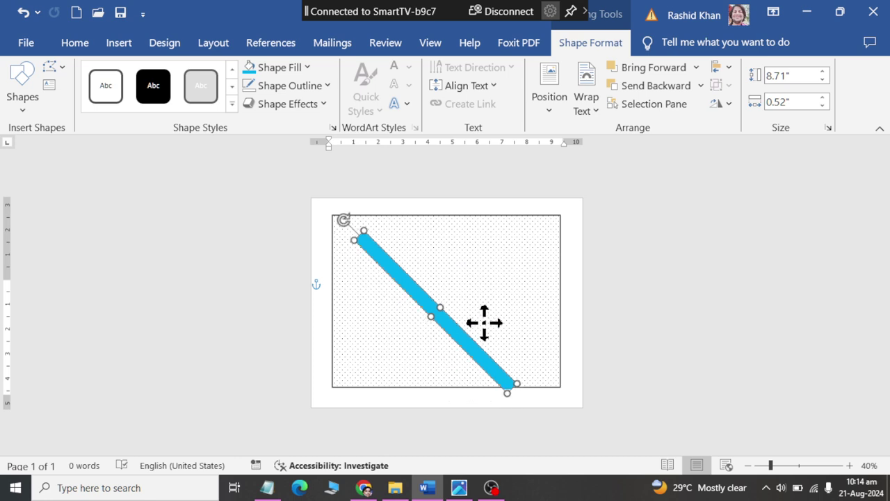
mouse_move(568, 281)
left_mouse_down()
mouse_move(561, 296)
mouse_move(571, 233)
mouse_move(538, 261)
left_mouse_up()
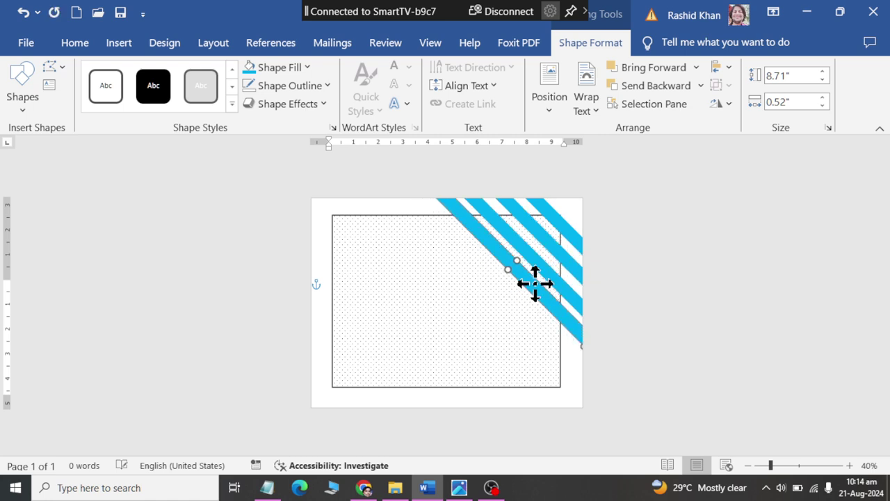
left_click_drag(519, 279, 532, 291)
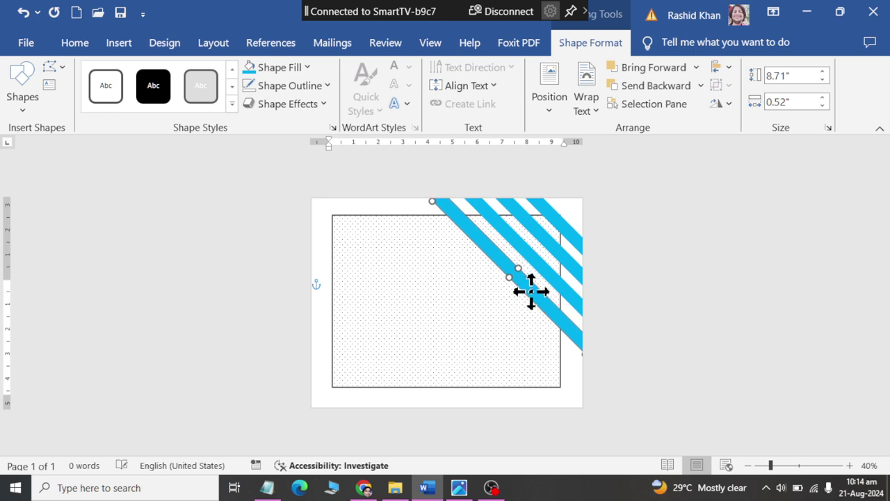
key("alt+Tab")
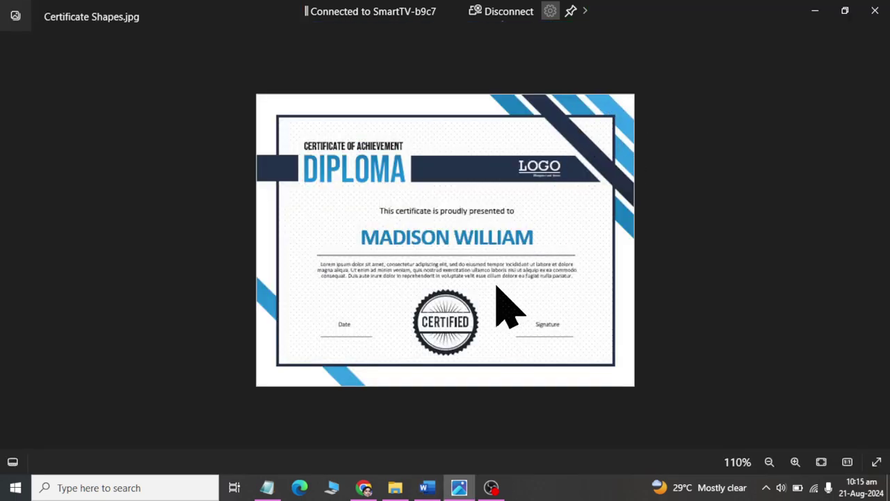
Nudge one top-right stripe down-left into line with the others
key("alt+Tab")
key("alt+Tab")
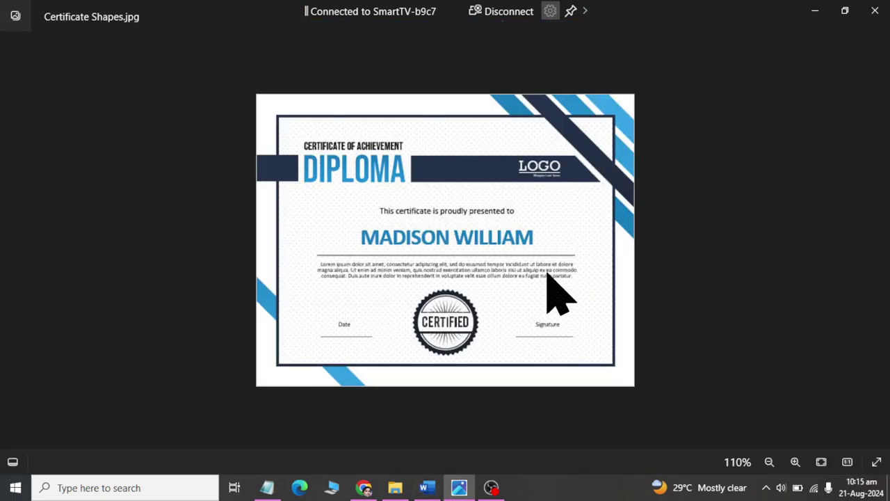
key("alt+Tab")
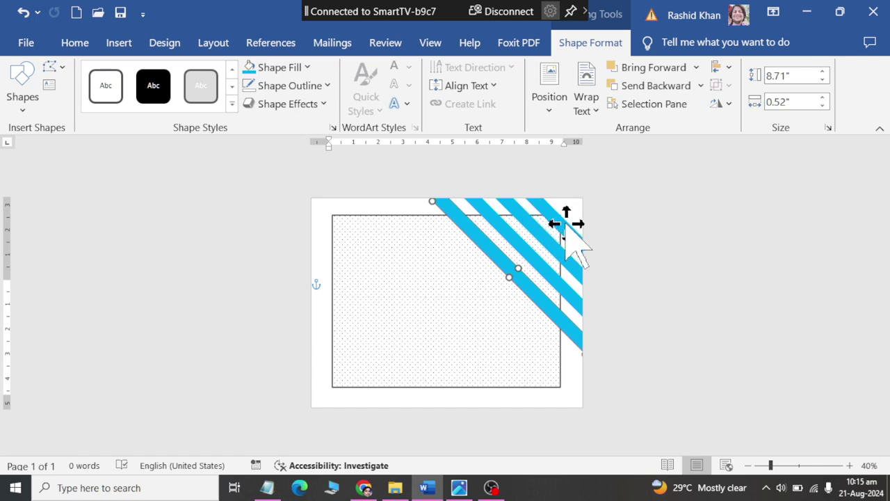
left_click(571, 218)
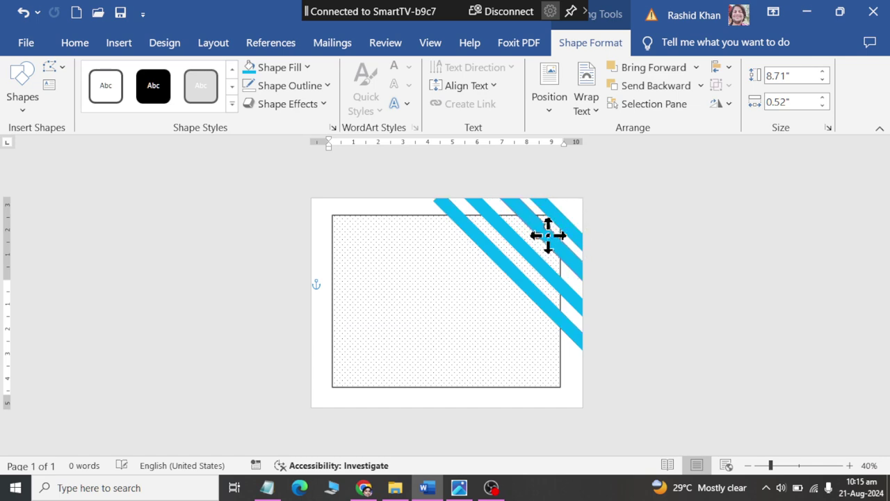
left_click_drag(550, 237, 528, 275)
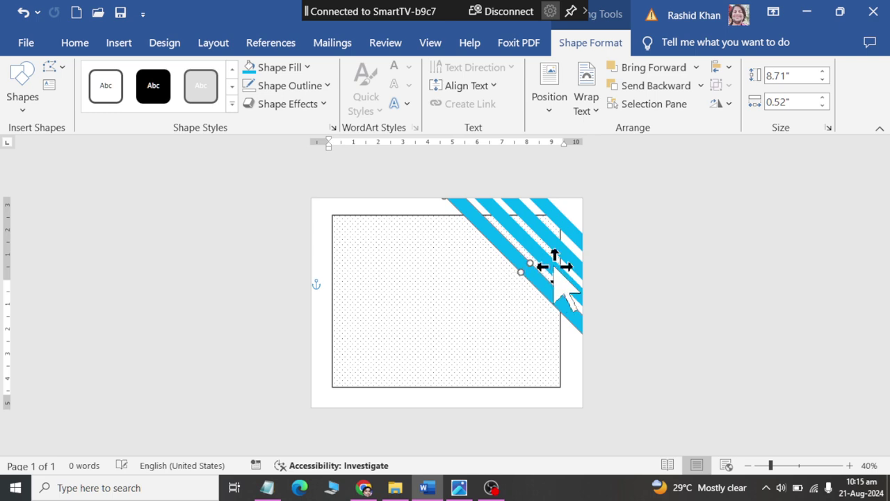
scroll(557, 267, "up", 3, "ctrl")
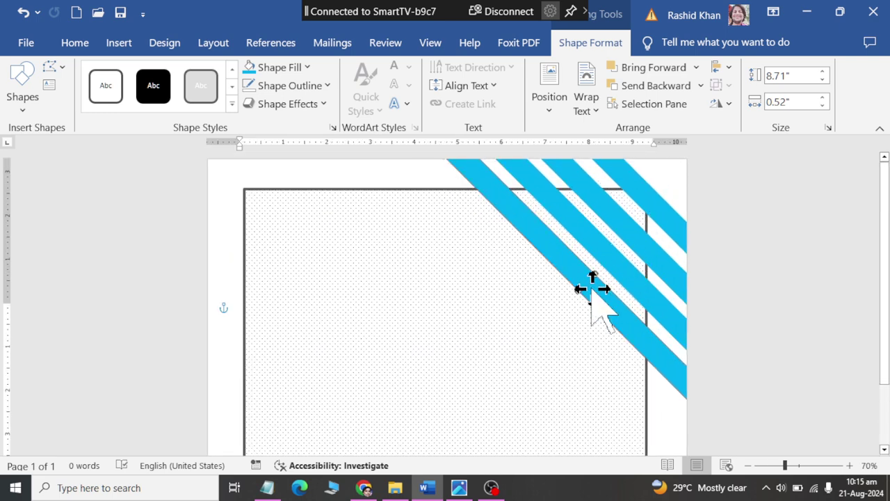
Distribute the selected stripes horizontally, then undo back to the earlier spacing
left_click(661, 255, "shift")
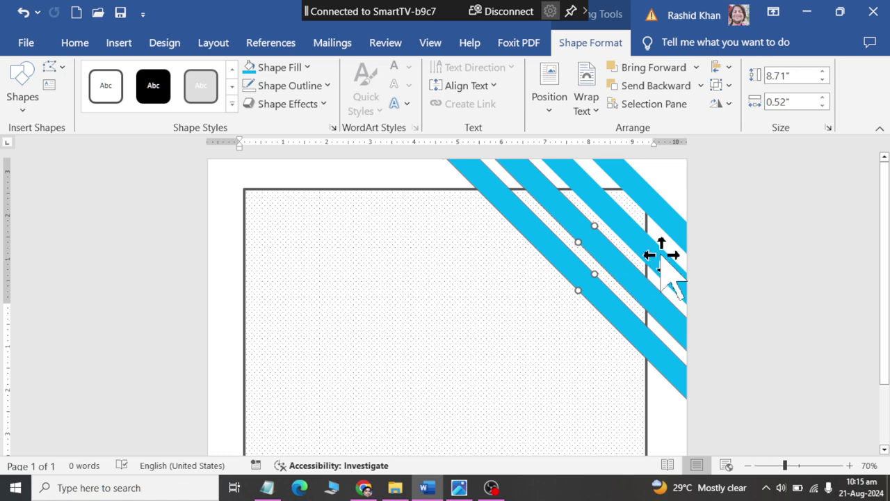
left_click(668, 217, "shift")
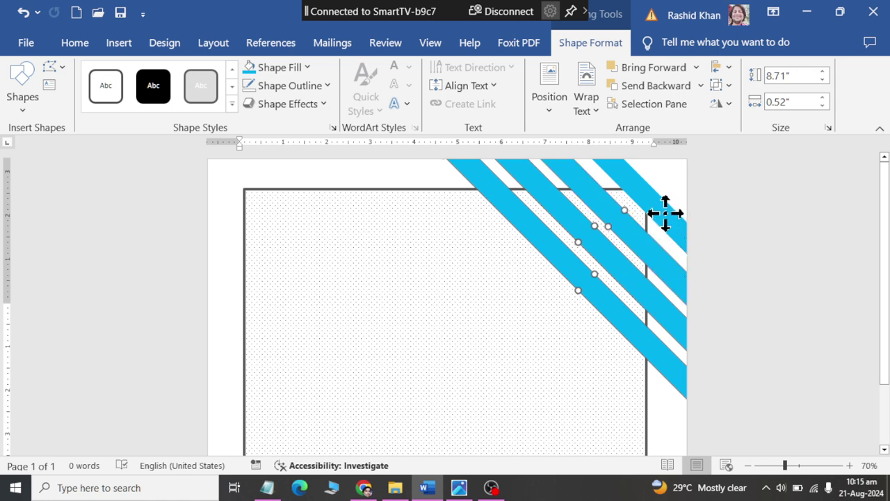
left_click(724, 67)
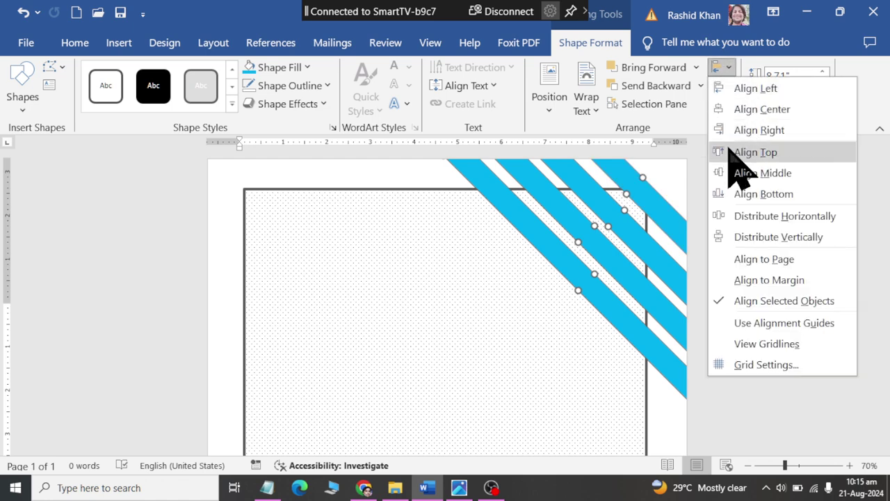
left_click(753, 220)
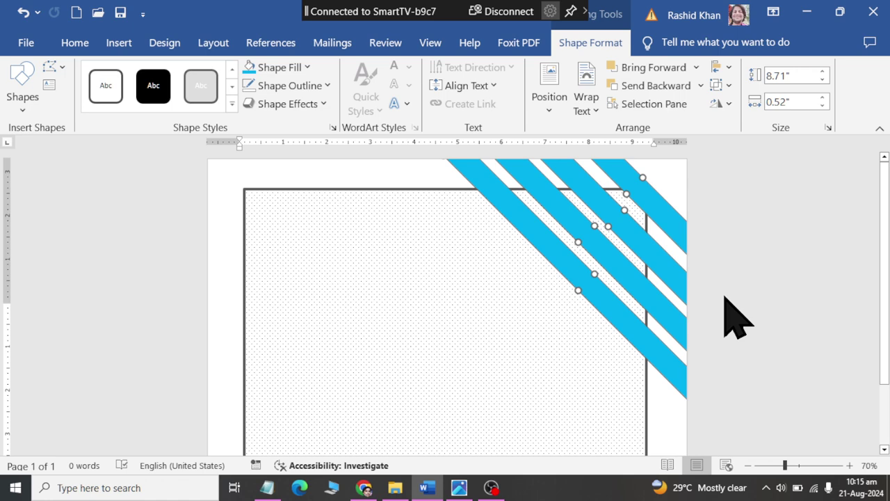
key("ctrl+z")
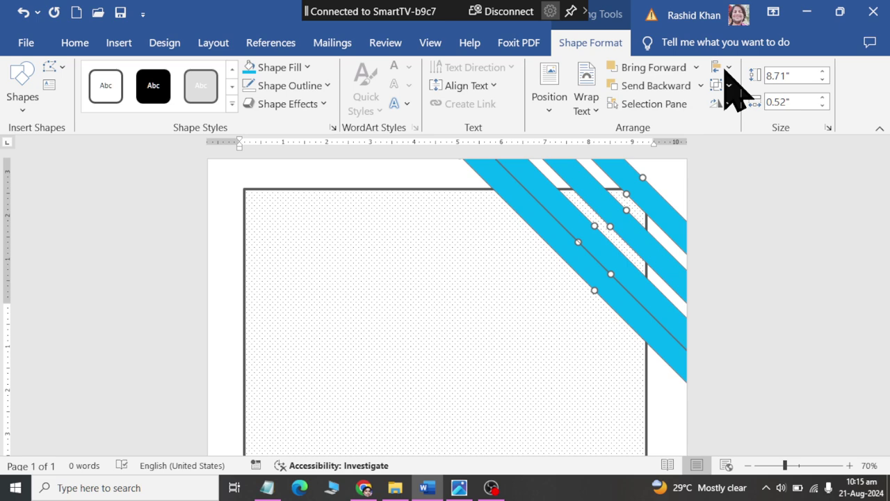
key("ctrl+z")
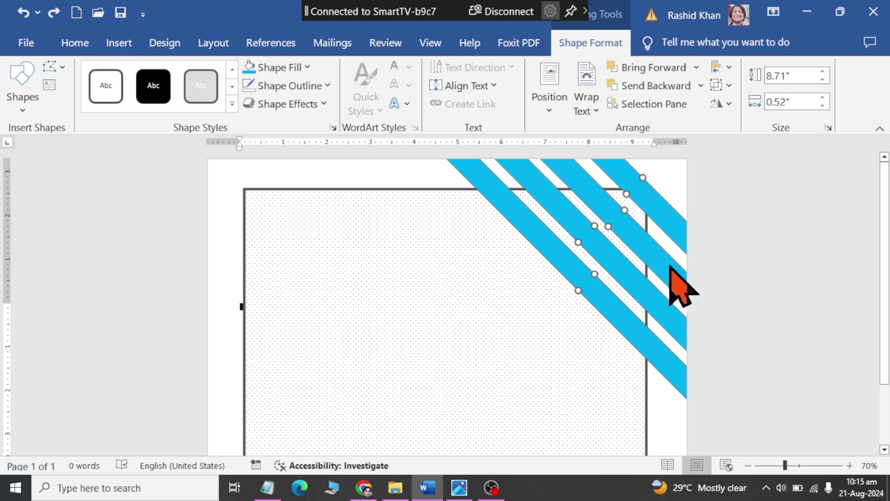
key("alt+Tab")
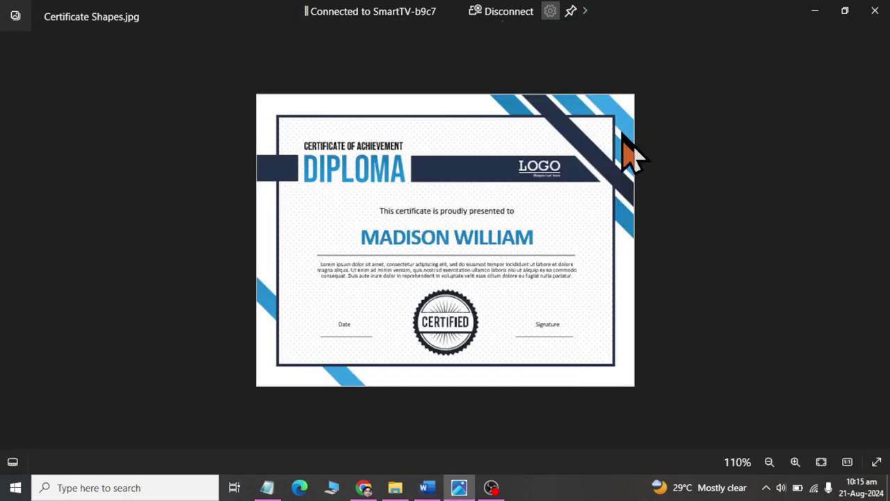
Move one stripe to the page's lower-left corner and send it behind the dotted box
key("alt+Tab")
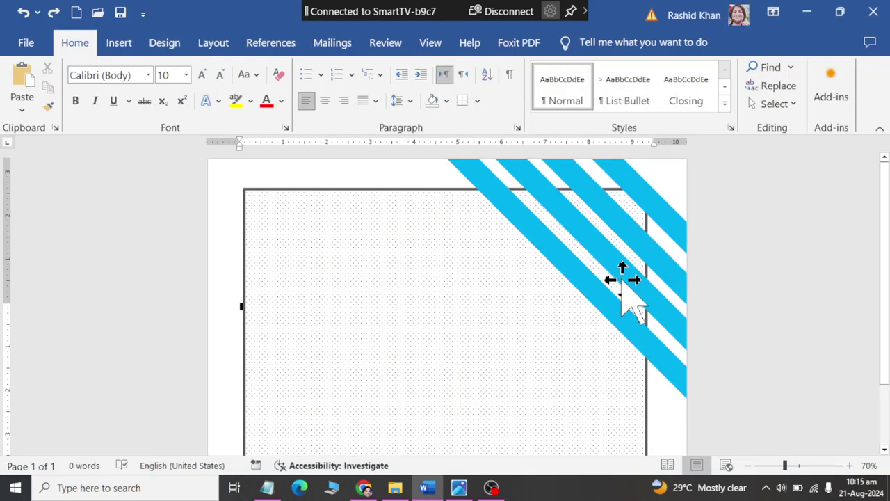
key("alt+Tab")
key("alt+Tab")
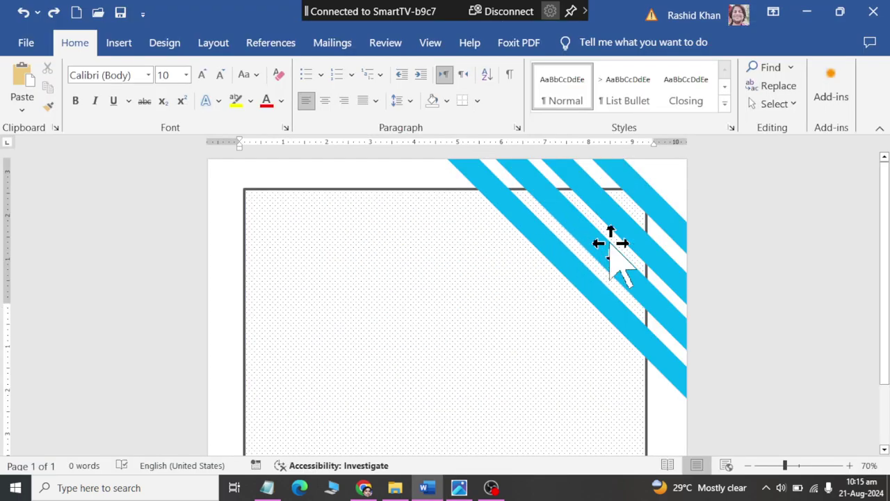
left_click(609, 243)
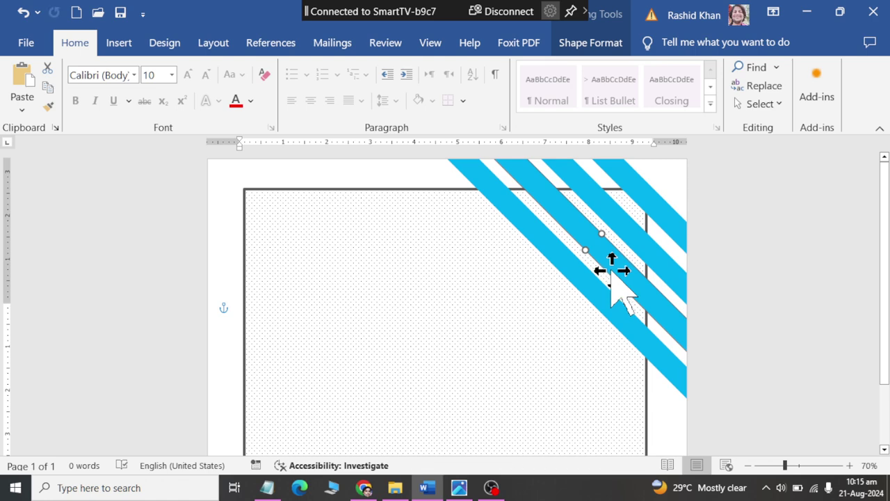
left_click_drag(617, 268, 293, 456)
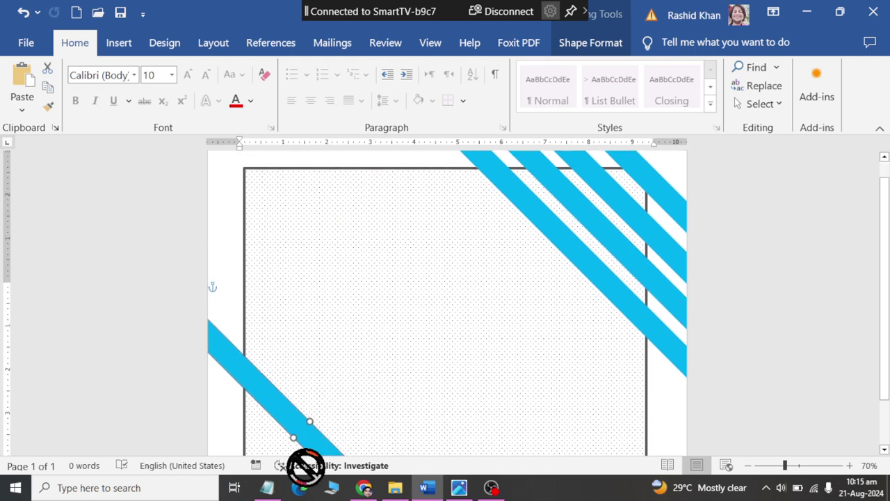
left_click_drag(293, 456, 274, 423)
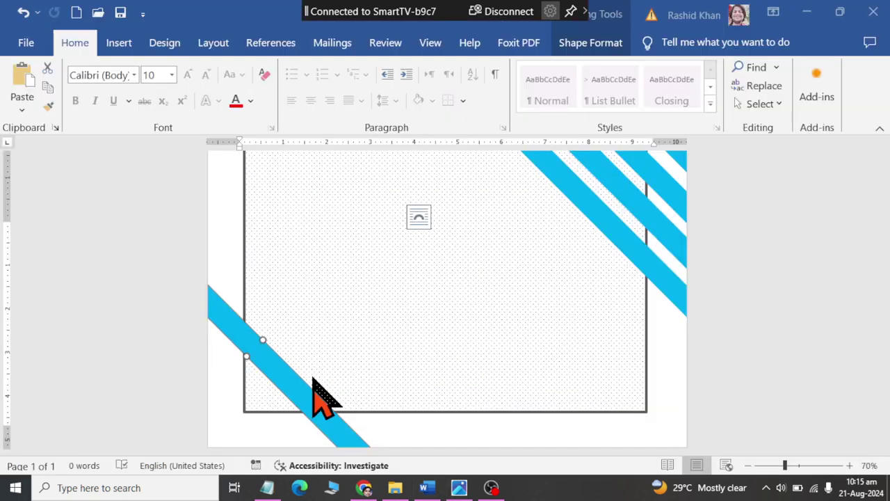
right_click(295, 383)
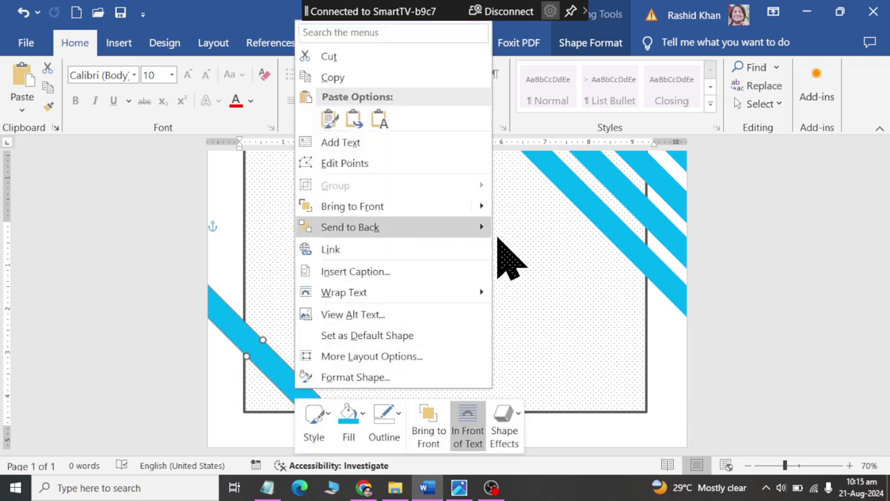
left_click(464, 228)
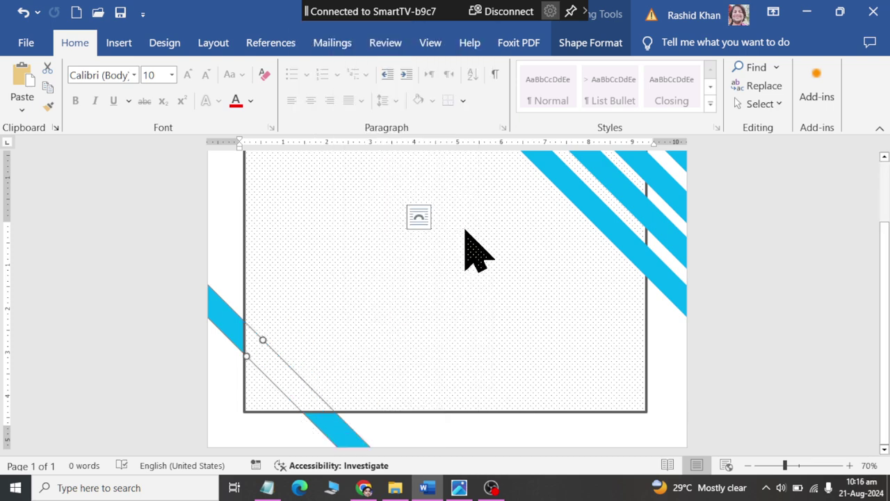
Bring the dotted rectangle forward, then bring one top-right stripe in front of it
scroll(647, 237, "up", 2)
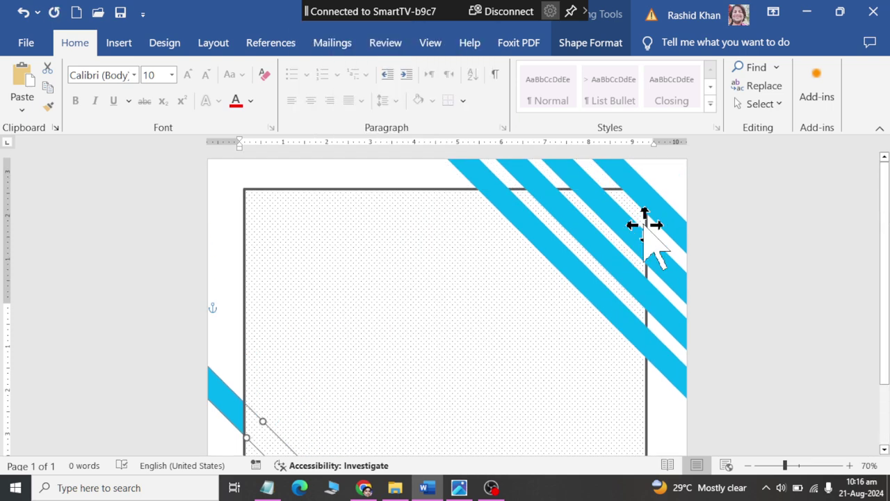
left_click(429, 291)
right_click(429, 279)
left_click(487, 291)
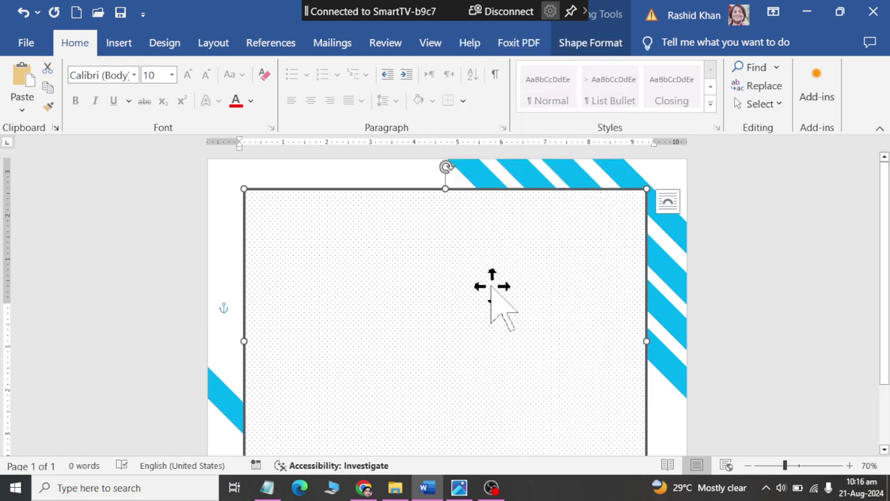
left_click(674, 327)
right_click(669, 326)
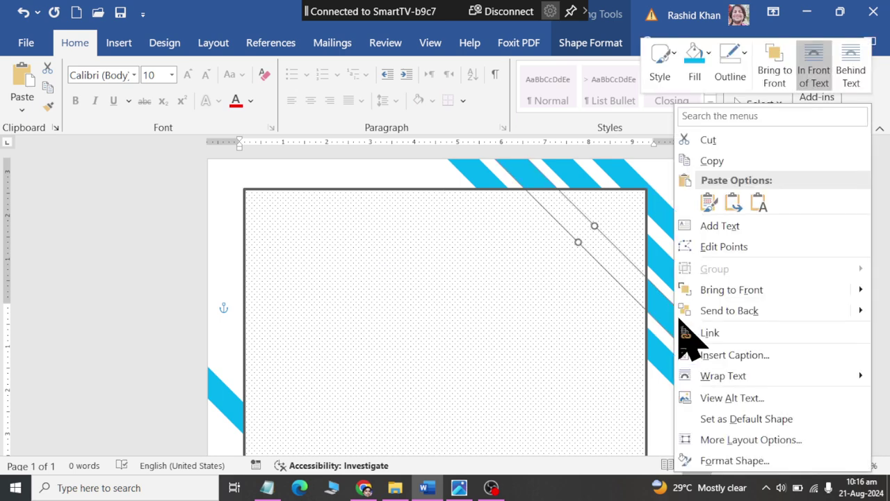
left_click(716, 291)
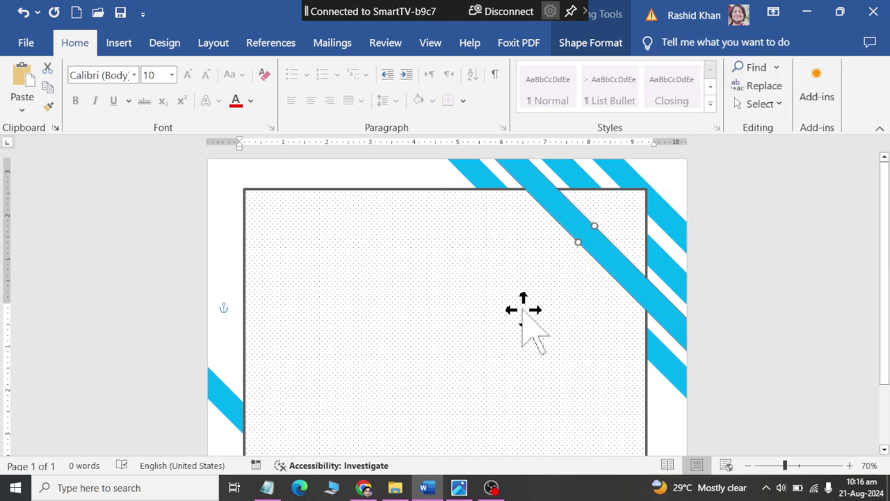
Fill that top-right stripe dark blue
left_click(591, 43)
left_click(292, 69)
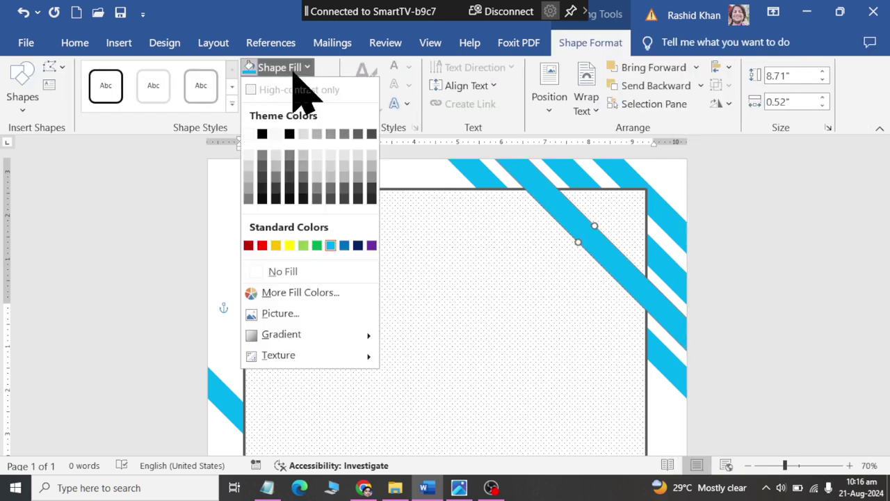
left_click(357, 245)
left_click(779, 274)
scroll(548, 261, "down", 3, "ctrl")
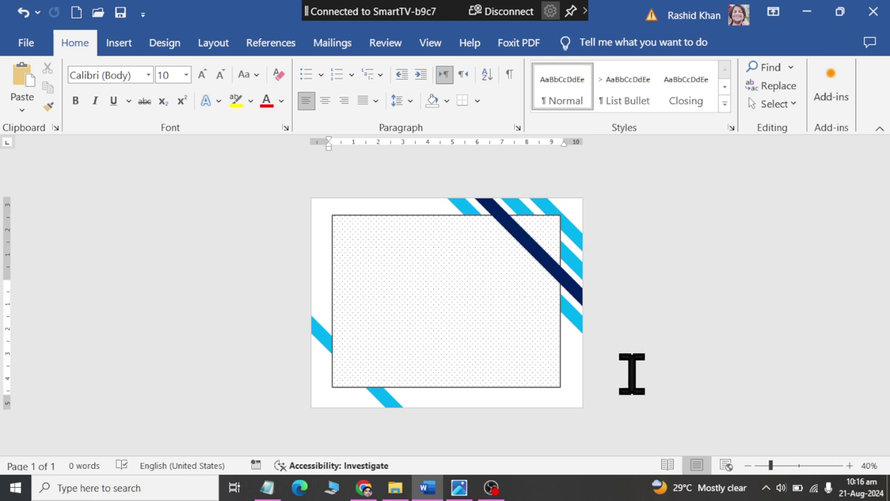
Draw a small rectangle near the dotted box's upper left
key("alt+Tab")
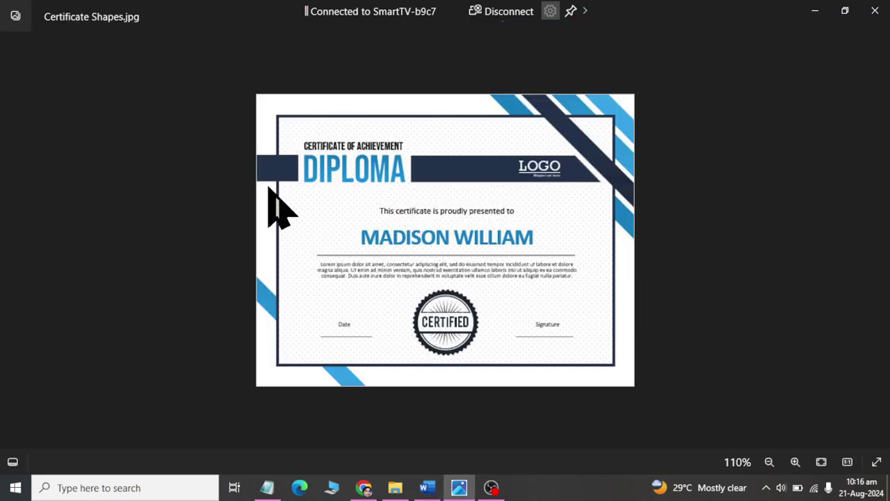
key("alt+Tab")
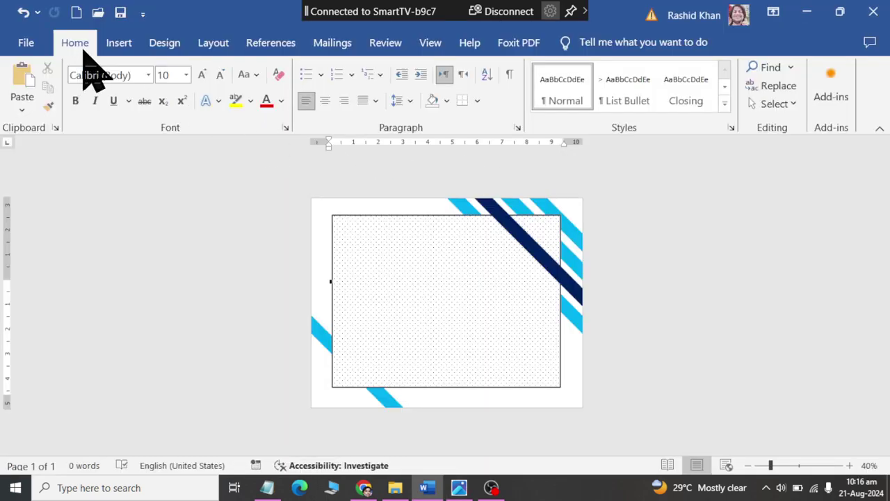
left_click(118, 43)
scroll(487, 310, "up", 2, "ctrl")
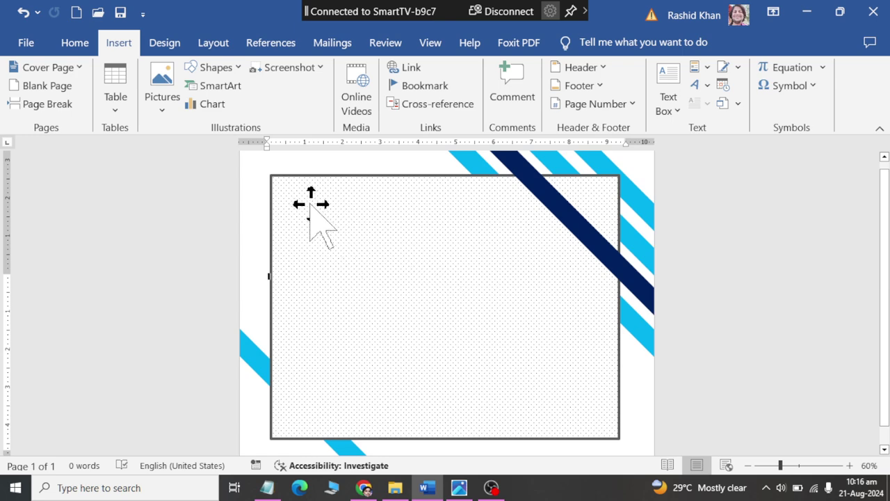
left_click(215, 67)
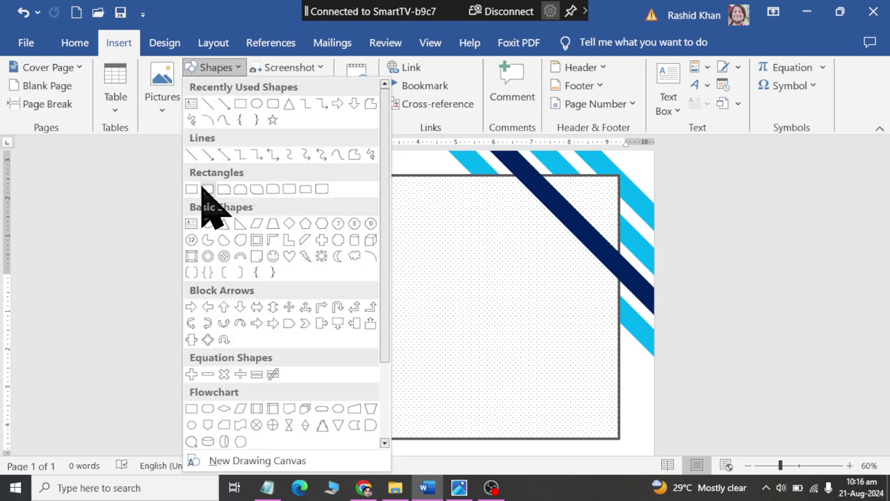
left_click(194, 189)
left_click_drag(318, 216, 380, 243)
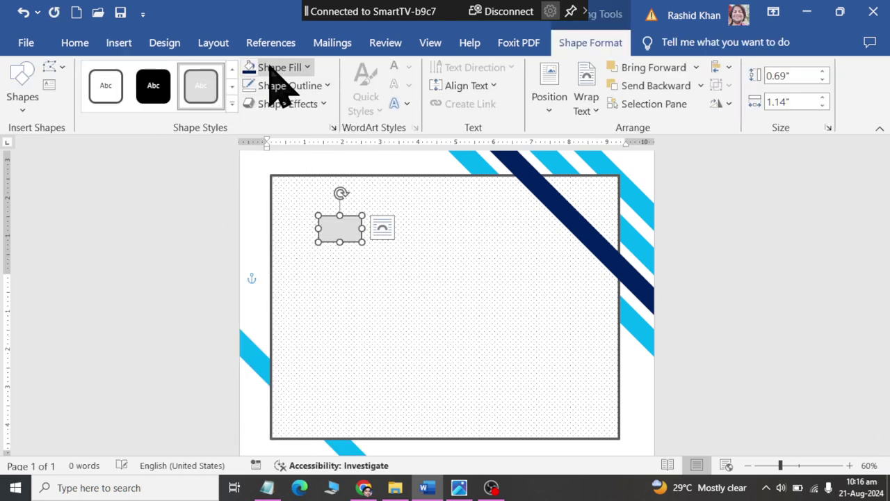
Make the small rectangle navy with no outline and move it to the certificate's left edge
left_click(278, 67)
left_click(357, 246)
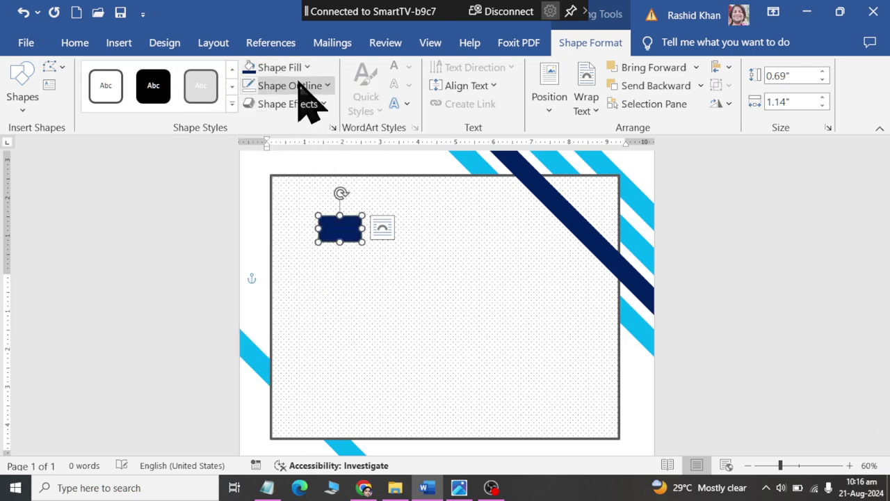
left_click(299, 86)
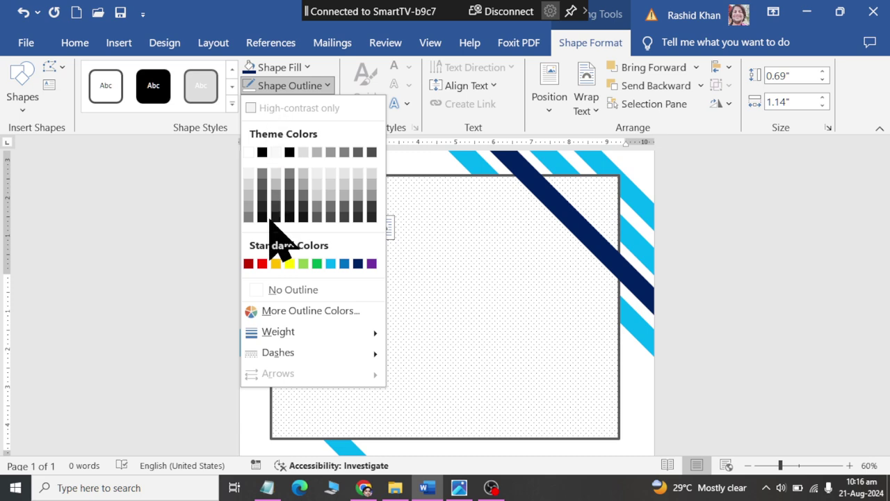
left_click(278, 291)
left_click_drag(338, 231, 257, 227)
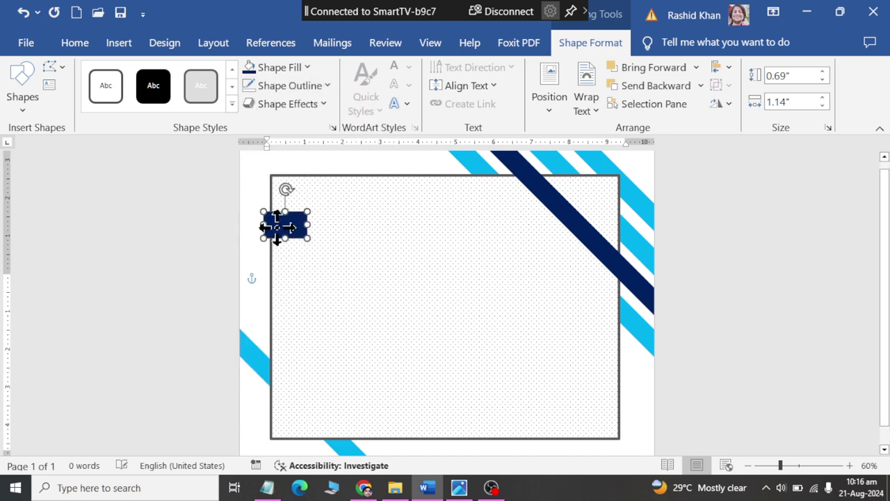
key("alt+Tab")
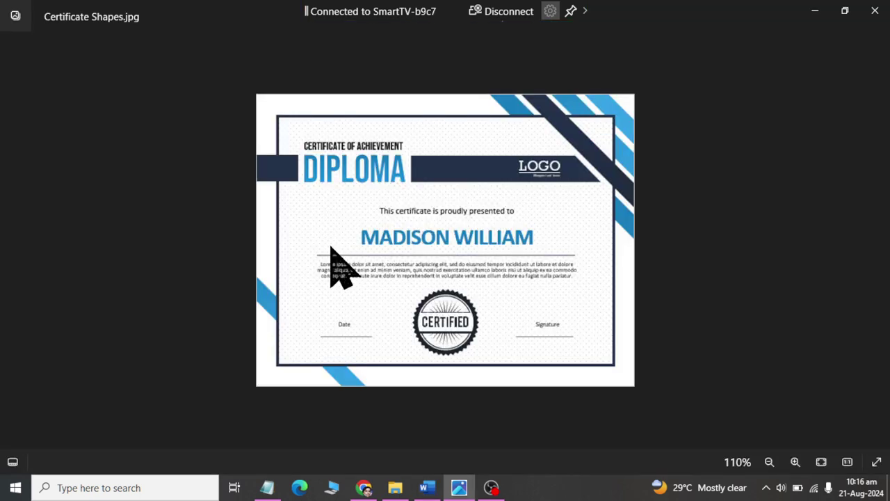
key("alt+Tab")
scroll(269, 208, "up", 2, "ctrl")
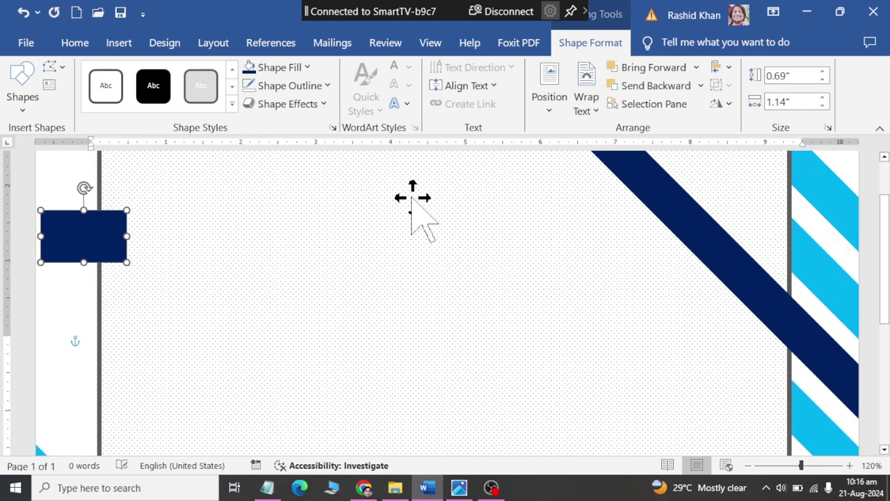
key("alt+Tab")
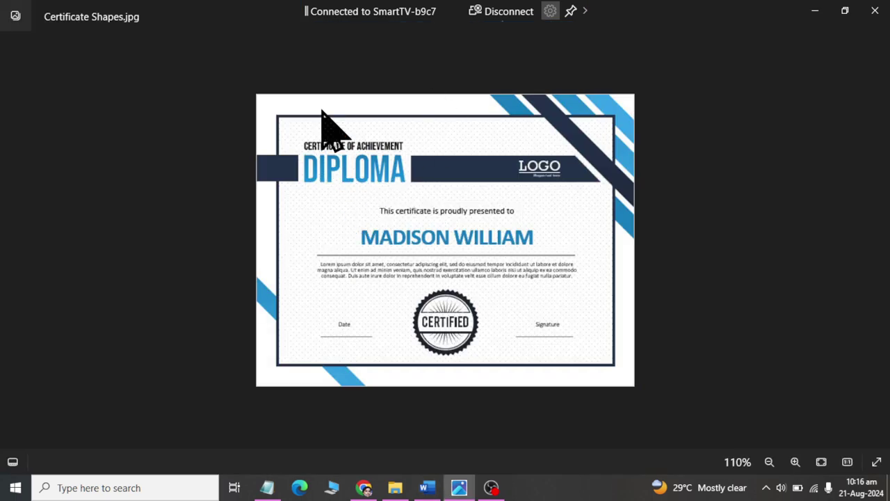
Nudge the navy rectangle down slightly with the arrow keys
key("alt+Tab")
scroll(313, 216, "down", 1, "ctrl")
scroll(276, 193, "up", 1)
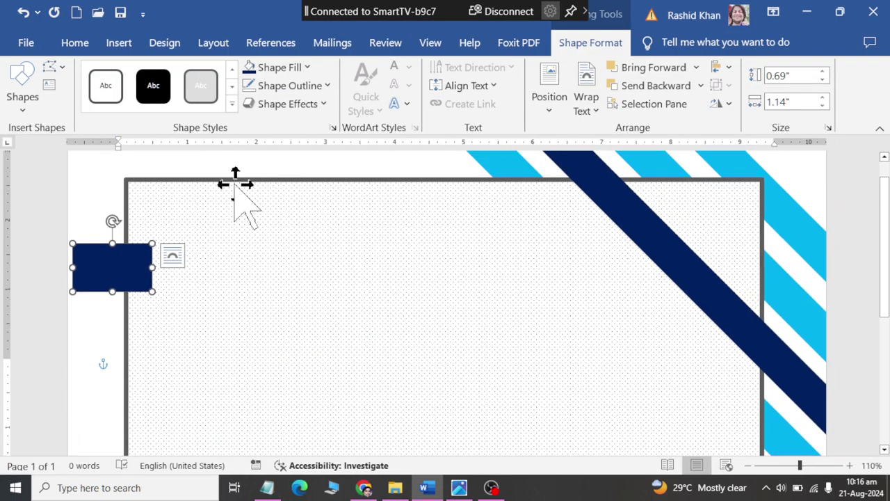
key("Down")
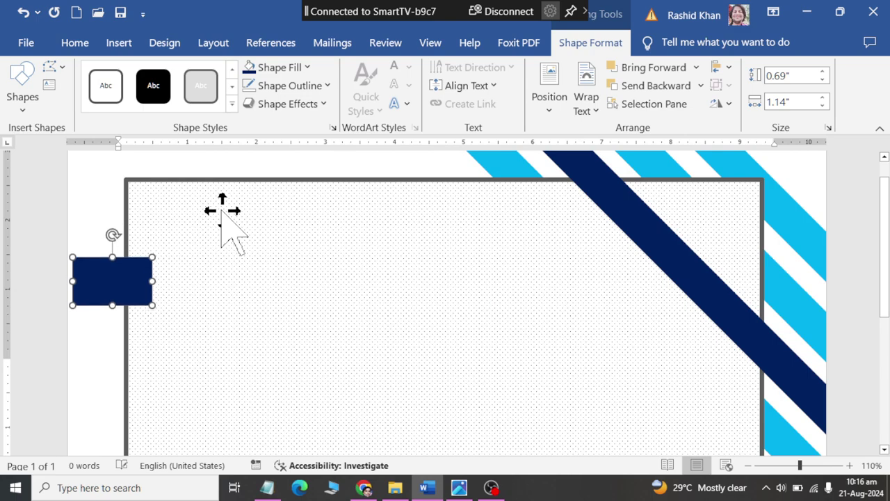
key("Down")
key("Down")
key("Down")
Ctrl-drag a copy of the navy rectangle to the right, level with the original inside the border
key("alt+Tab")
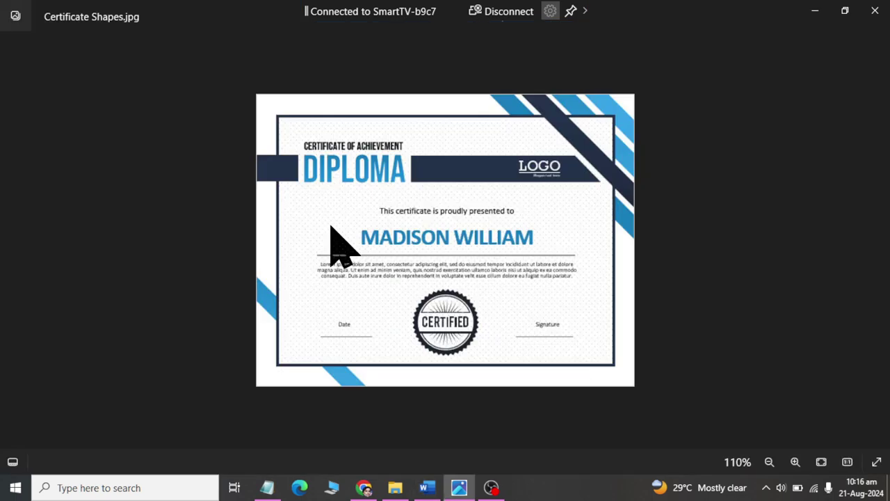
key("alt+Tab")
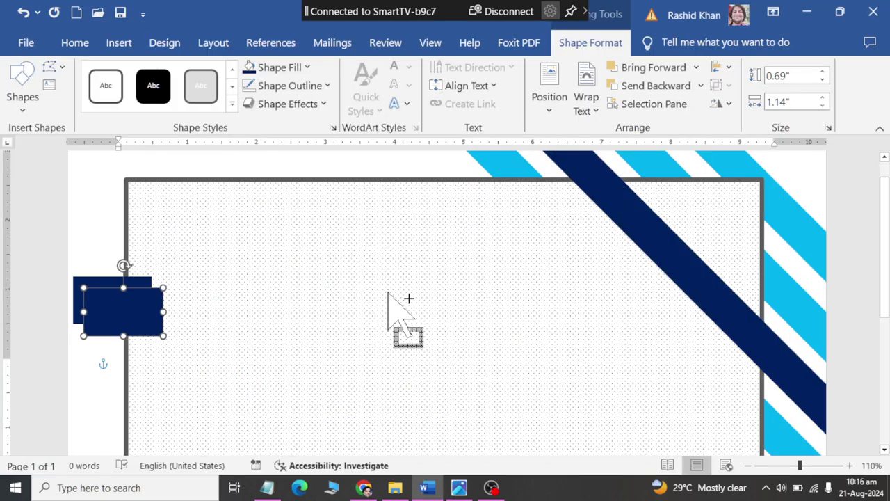
left_click_drag(82, 327, 94, 338)
mouse_move(142, 294)
left_mouse_down()
mouse_move(454, 289)
mouse_move(363, 295)
left_mouse_up()
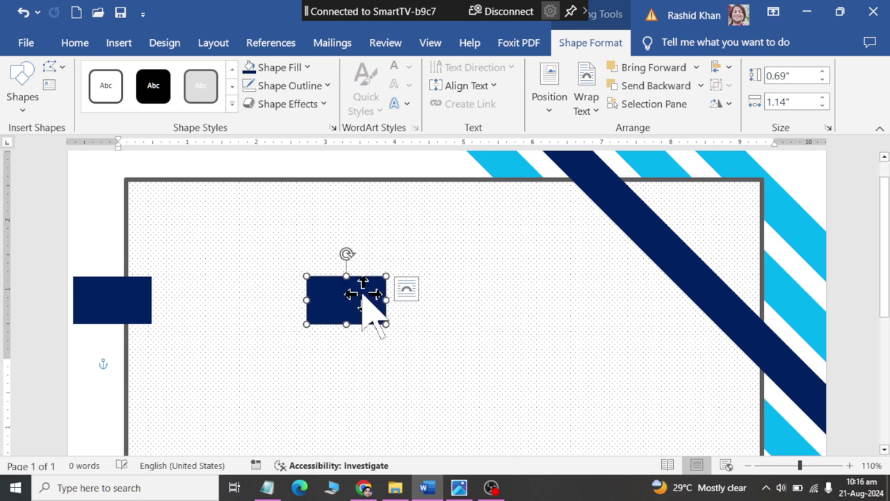
left_click(125, 301, "shift")
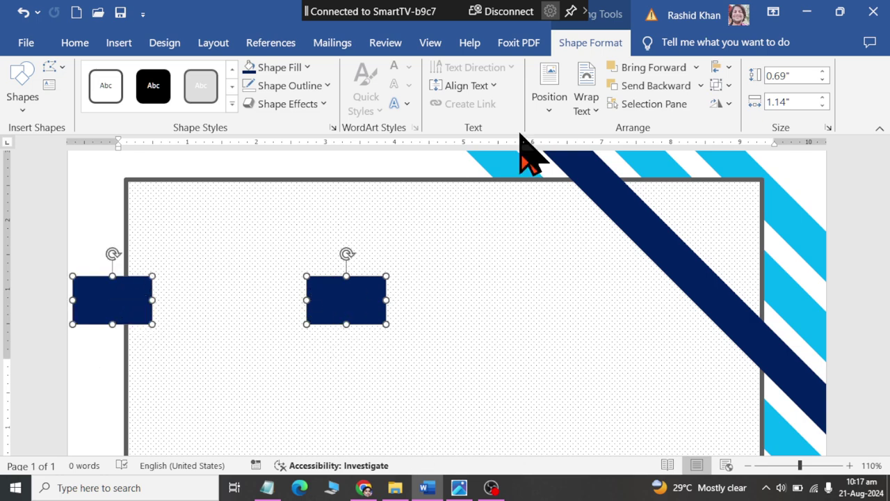
left_click(720, 67)
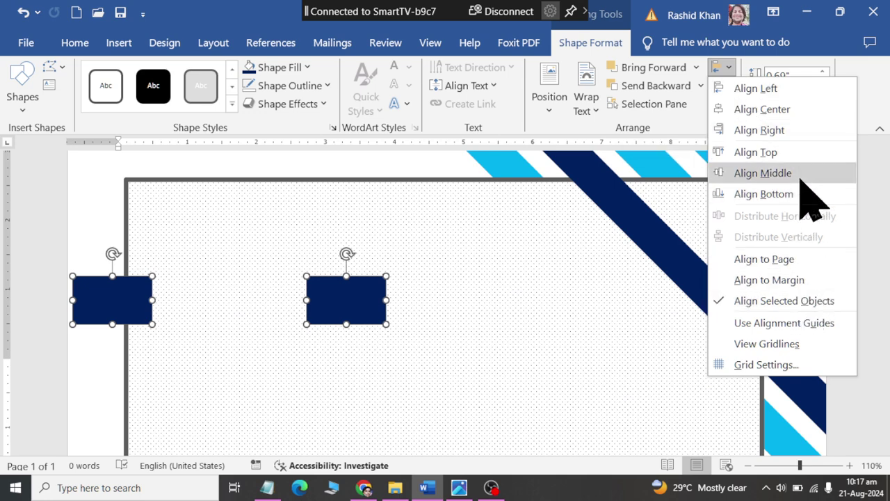
left_click(801, 179)
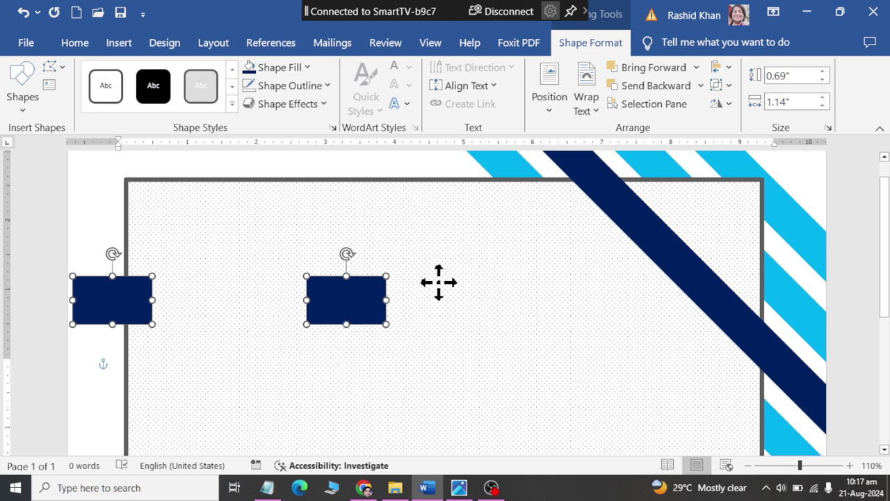
left_click(271, 194)
left_click(362, 309)
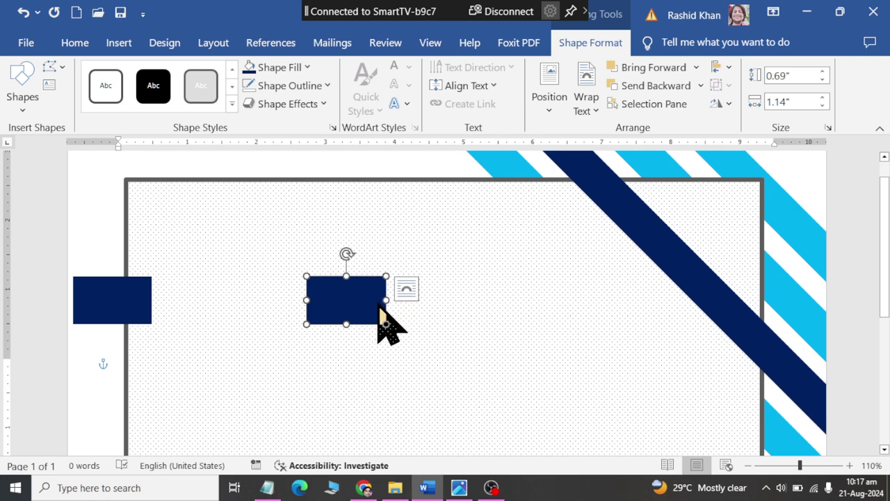
Stretch the right navy rectangle into a ~5-inch bar and pull its bottom-right point out to slant the end
left_click_drag(387, 300, 652, 297)
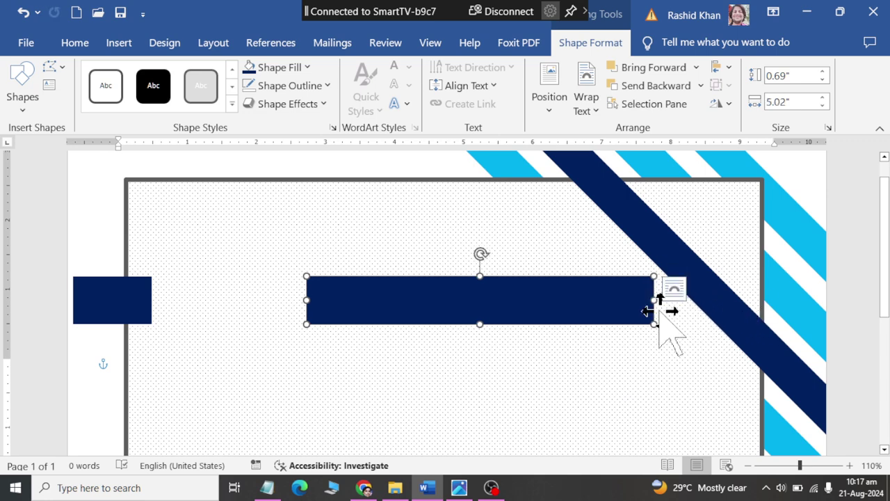
left_click(52, 68)
left_click(84, 112)
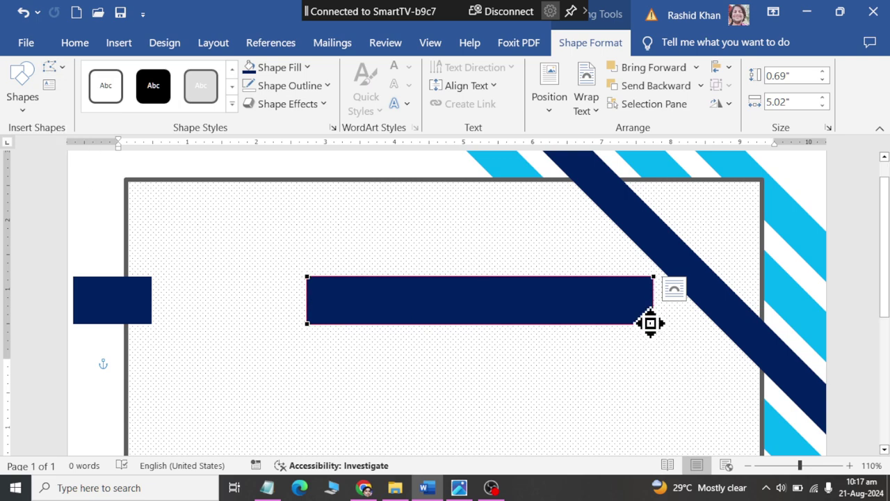
left_click_drag(651, 324, 690, 324)
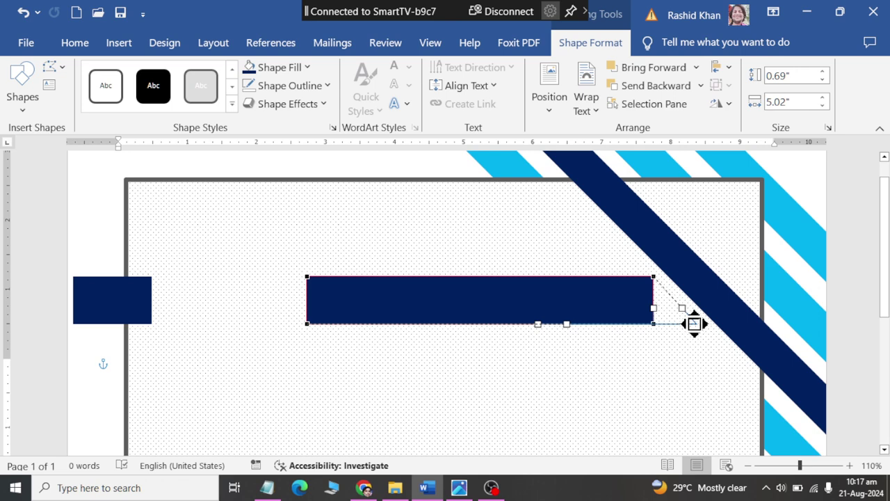
left_click(419, 388)
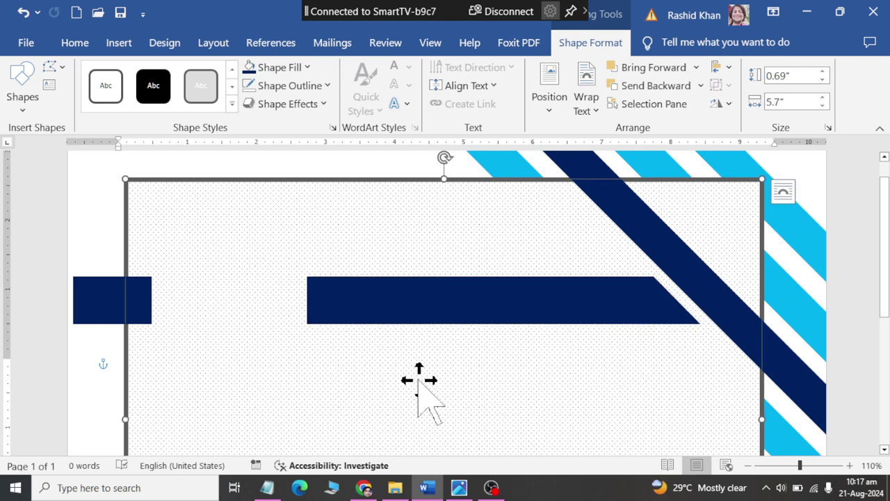
scroll(245, 287, "down", 2)
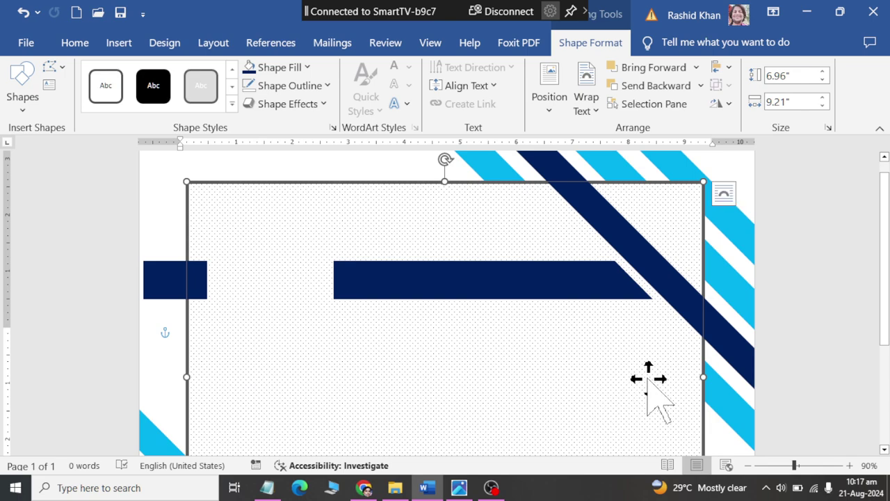
After checking the reference, insert first-style plain black WordArt reading 'Your text here' above the banner bars
key("alt+Tab")
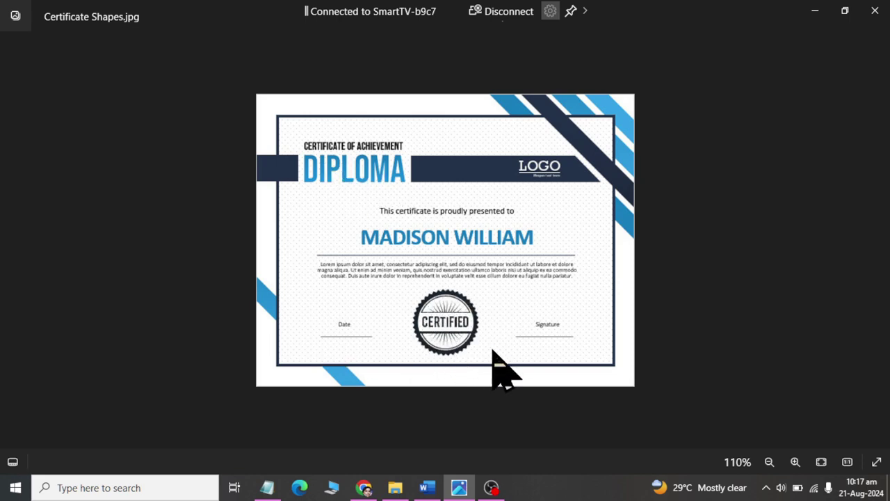
key("alt+Tab")
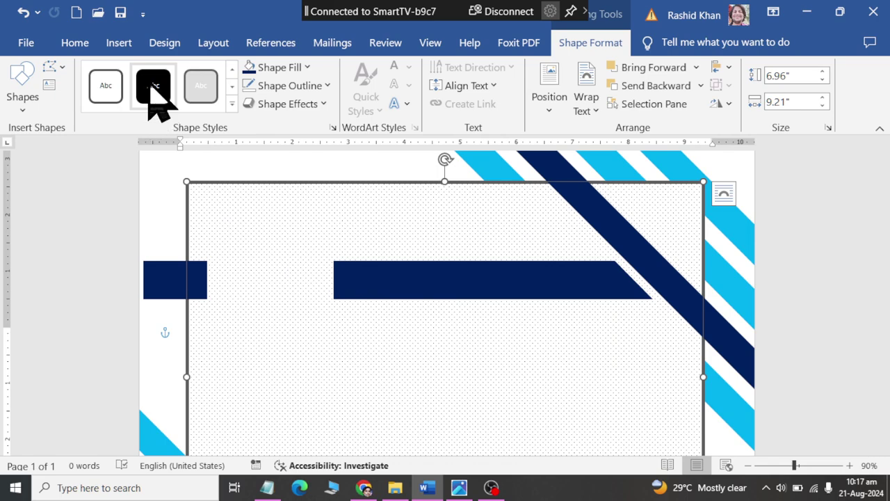
left_click(124, 49)
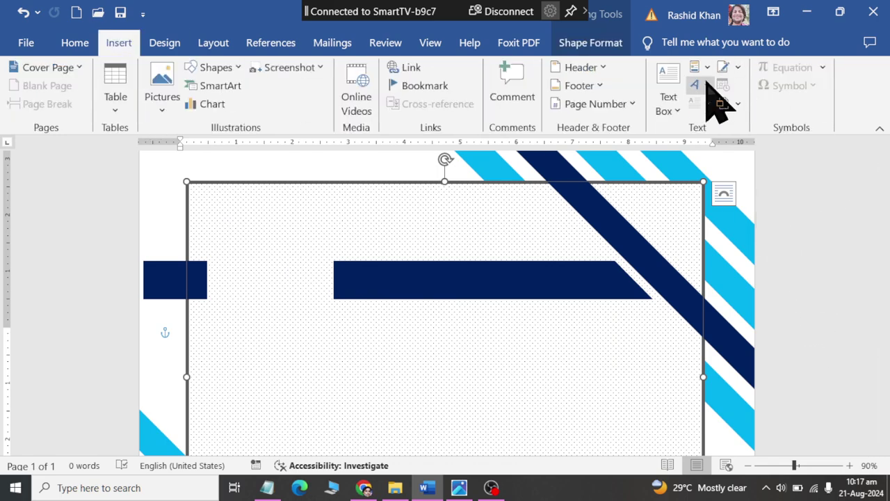
left_click(702, 89)
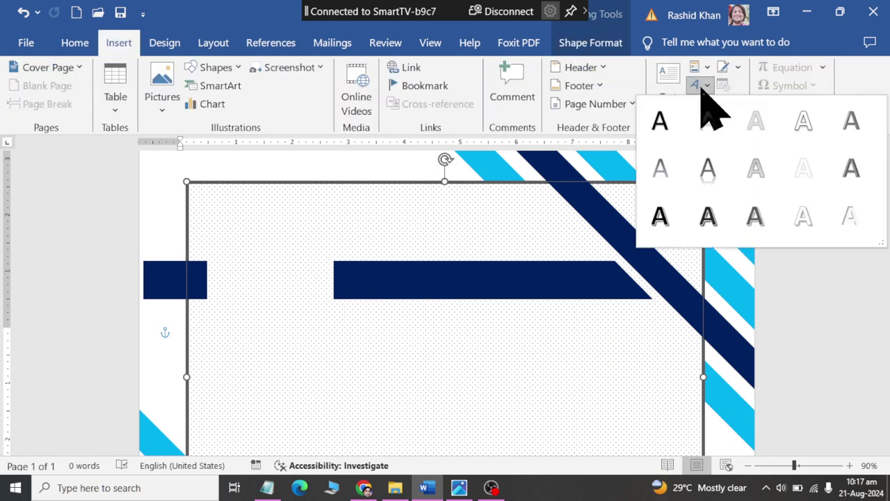
left_click(664, 130)
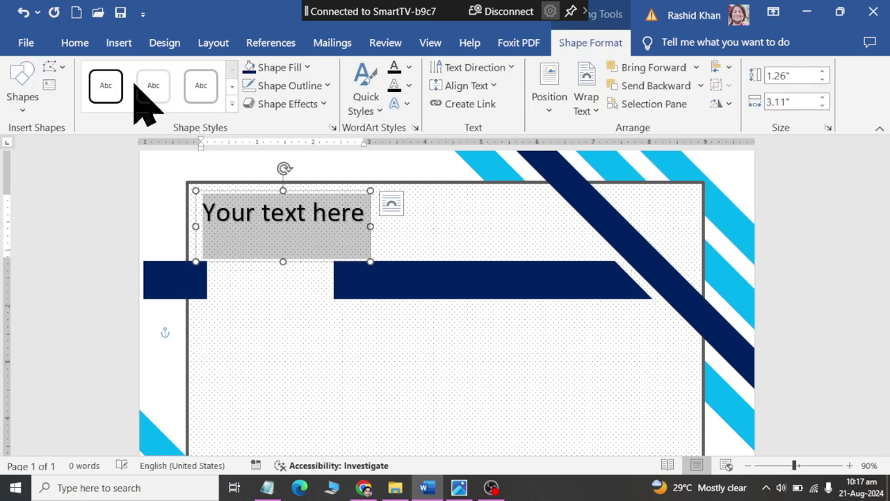
Set the WordArt text font to Arial Black
left_click(74, 43)
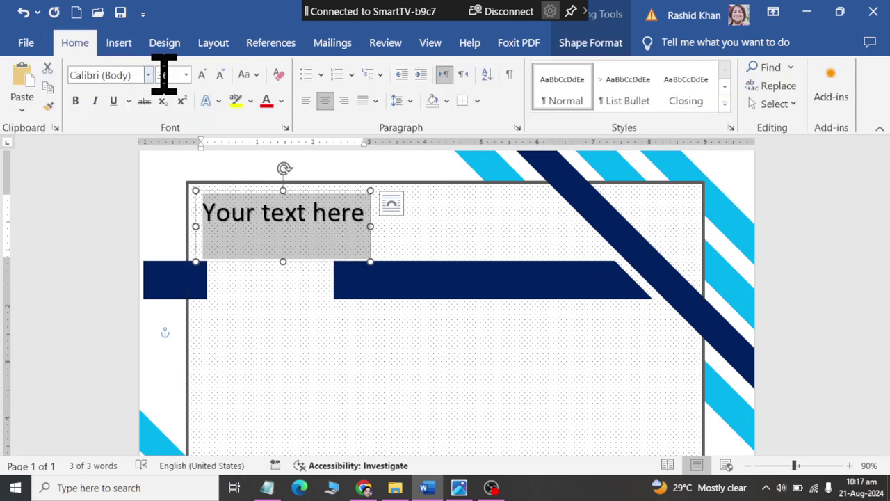
left_click(161, 75)
left_click(148, 74)
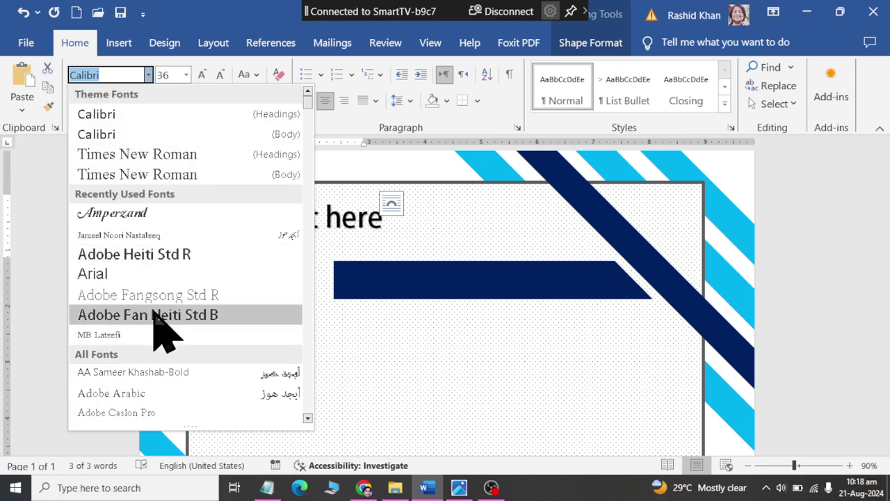
scroll(173, 324, "down", 2)
scroll(182, 342, "down", 3)
scroll(183, 342, "down", 1)
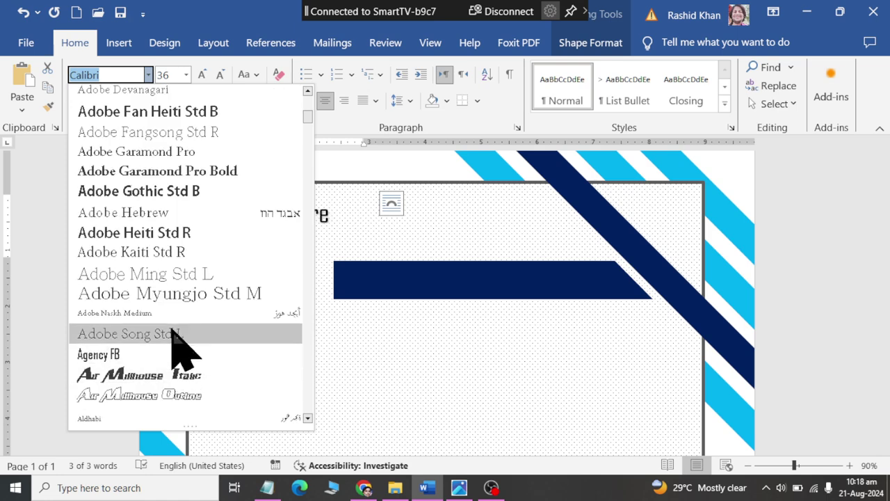
scroll(183, 345, "down", 3)
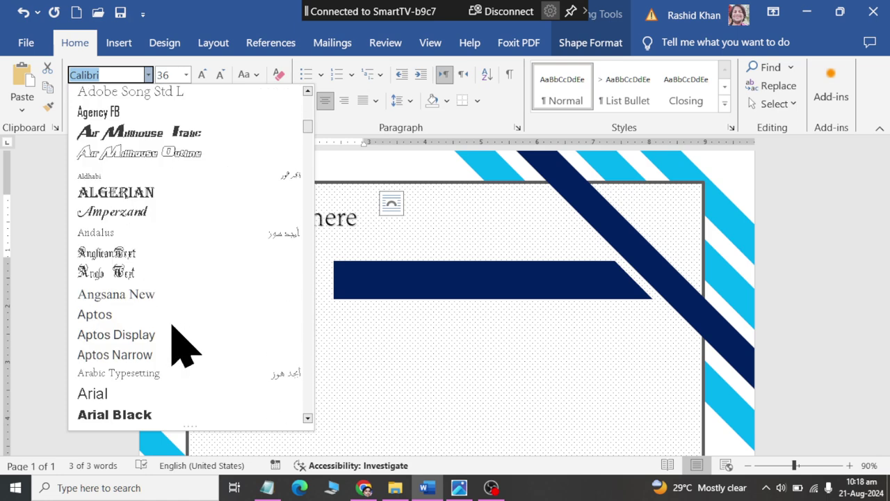
left_click(155, 416)
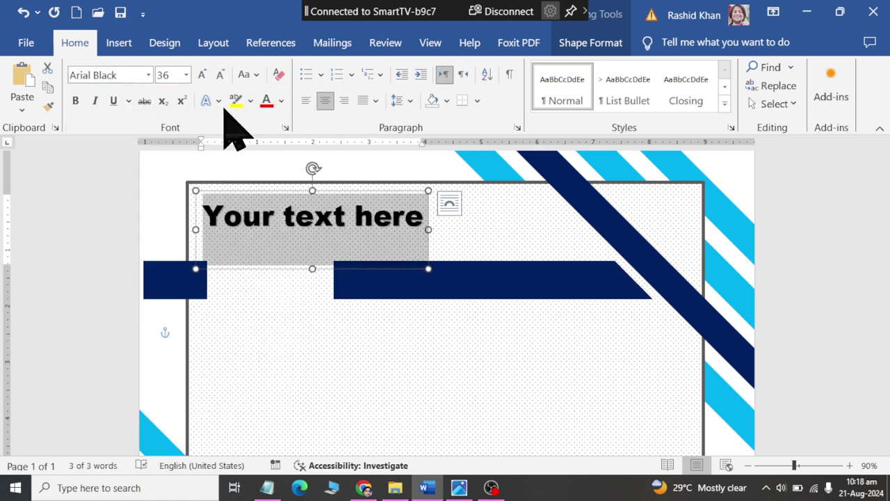
Change the WordArt text to UPPERCASE
left_click(251, 76)
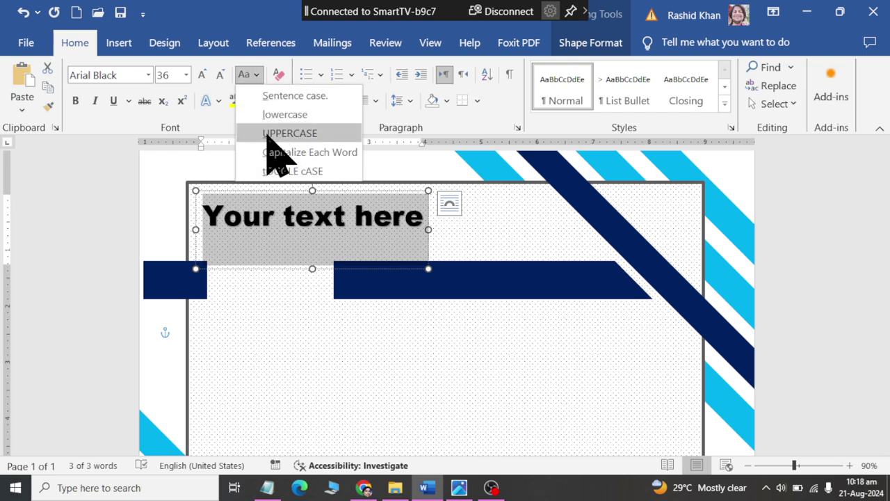
left_click(275, 133)
key("alt")
Replace the WordArt text with DIPLOMA and select the word
key("alt+Tab")
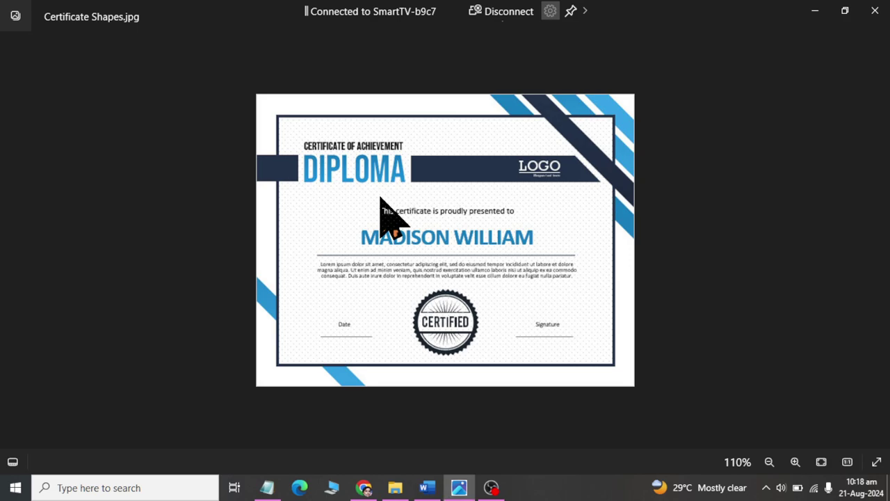
key("alt+Tab")
type("di")
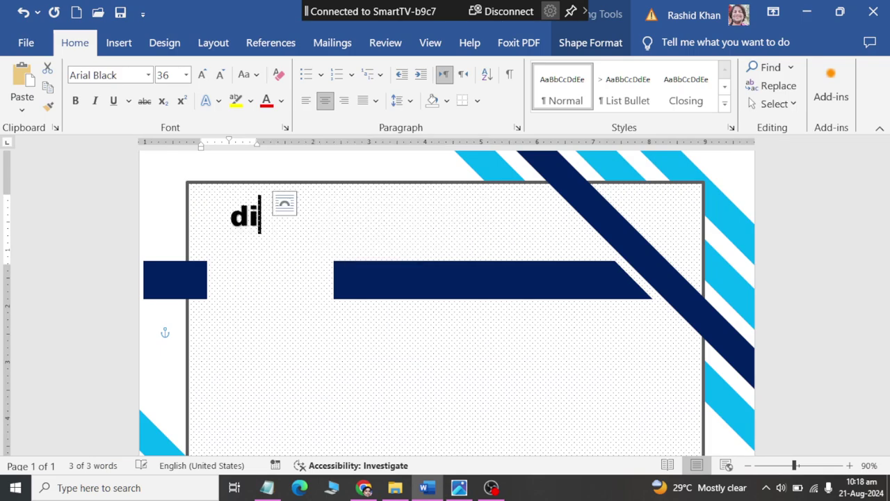
type("diplo")
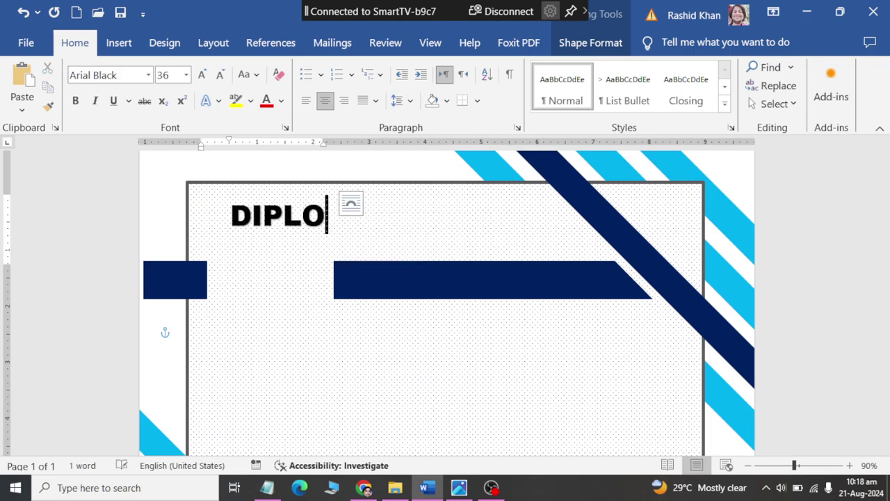
type("man")
key("BackSpace")
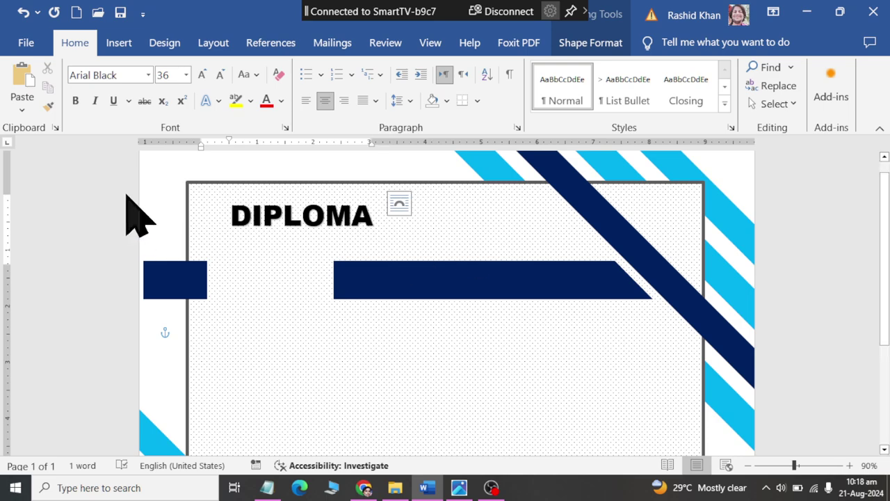
left_click(254, 216)
double_click(300, 209)
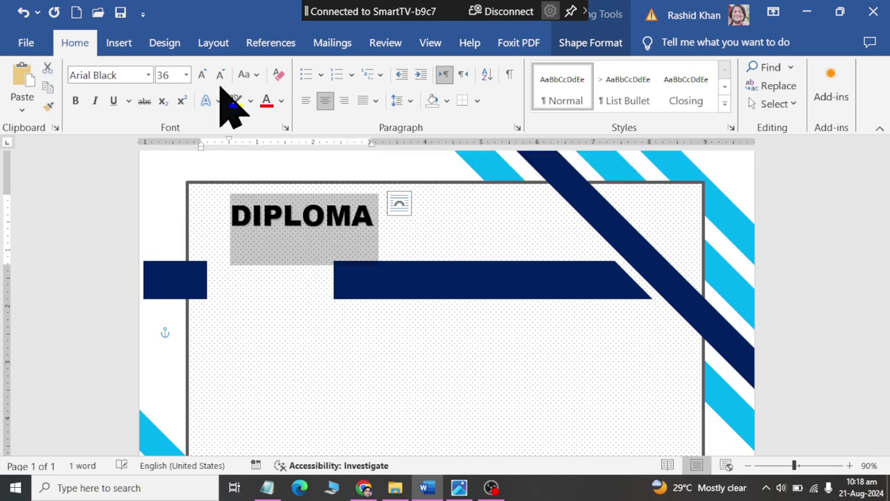
Set DIPLOMA in the Bodoni MT Condensed font
left_click(149, 75)
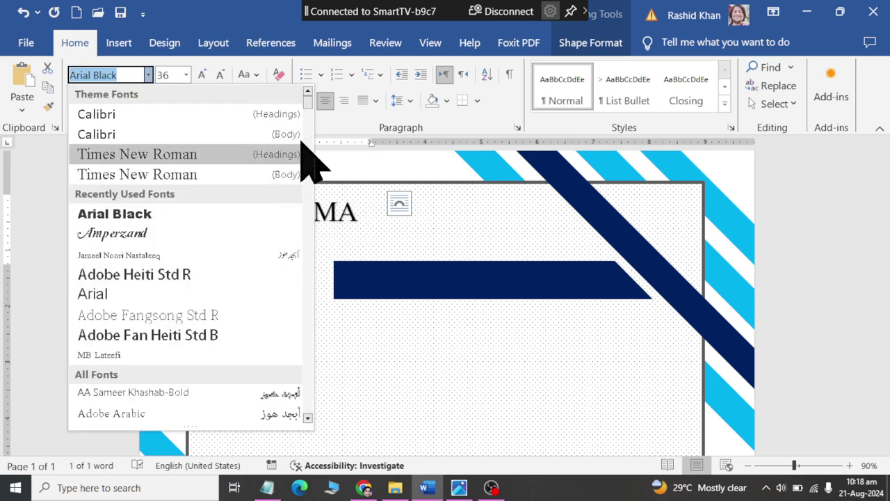
scroll(249, 249, "down", 2)
scroll(255, 268, "down", 4)
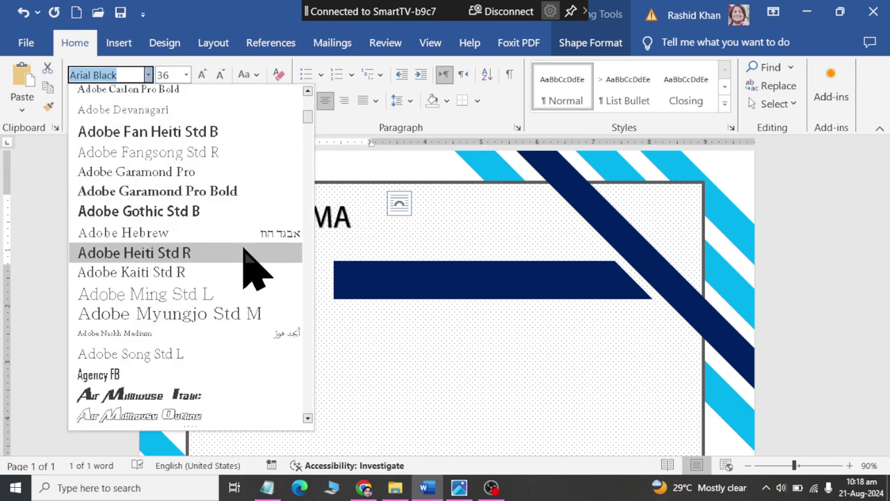
scroll(247, 274, "up", 1)
scroll(233, 345, "down", 1)
scroll(220, 324, "down", 3)
scroll(221, 365, "down", 3)
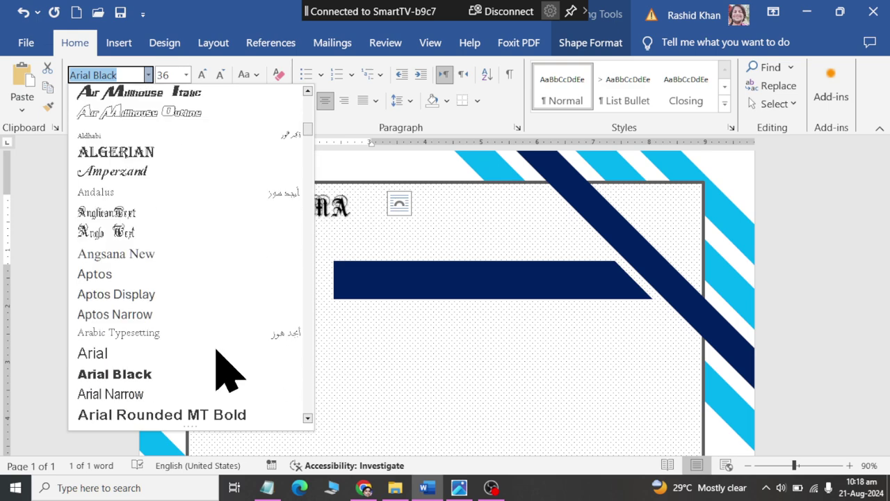
scroll(221, 365, "down", 1)
scroll(225, 368, "down", 1)
scroll(219, 370, "down", 3)
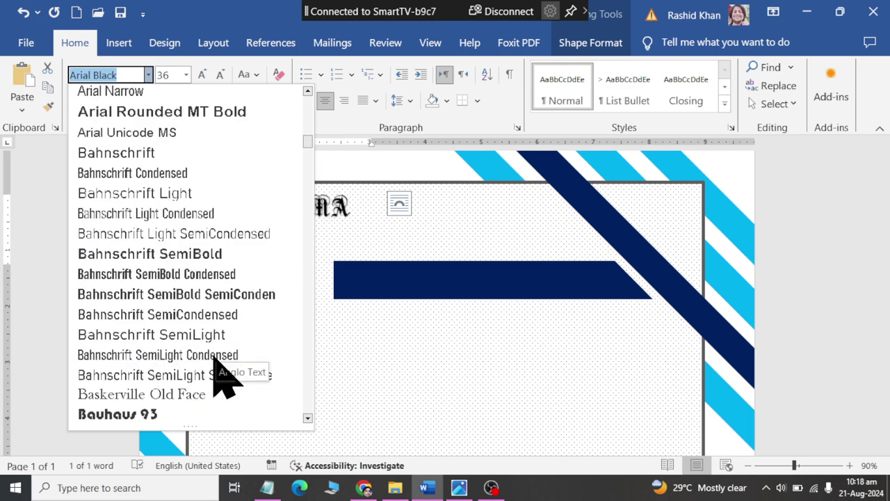
scroll(232, 348, "down", 4)
scroll(231, 324, "down", 1)
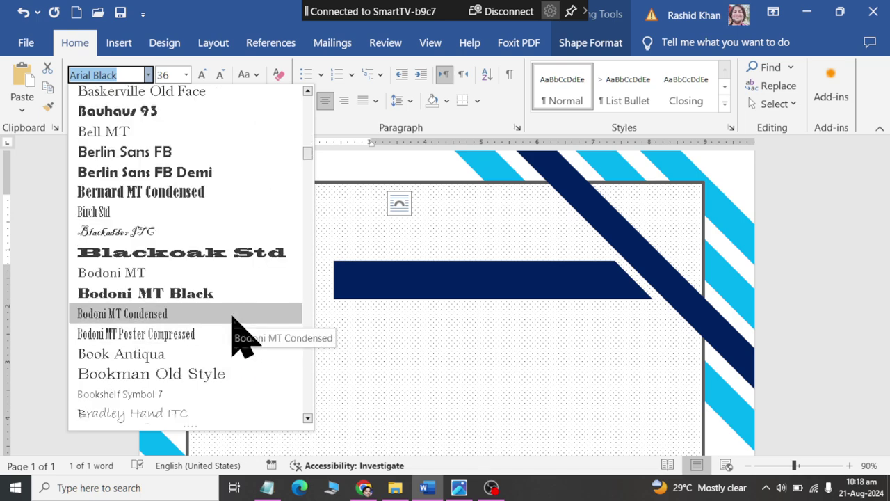
left_click(232, 316)
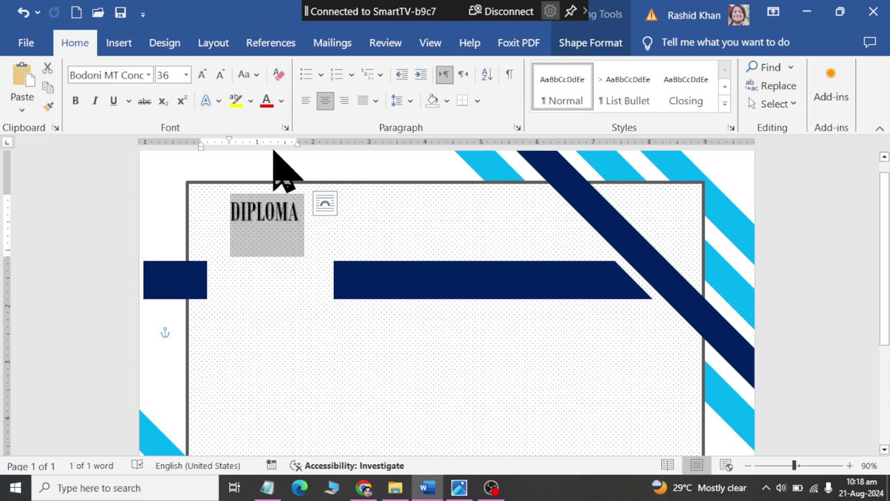
Enlarge DIPLOMA to 72 pt with Grow Font and reselect the word
left_click(203, 74)
left_click(204, 74)
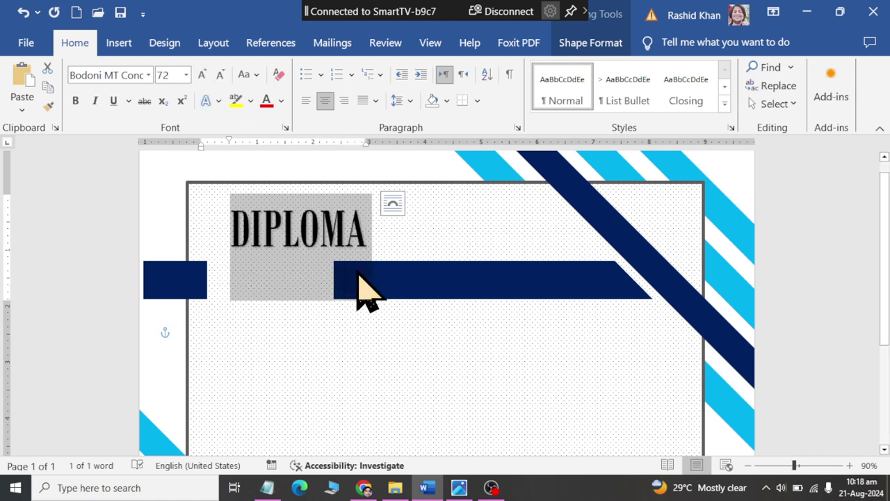
left_click(282, 229)
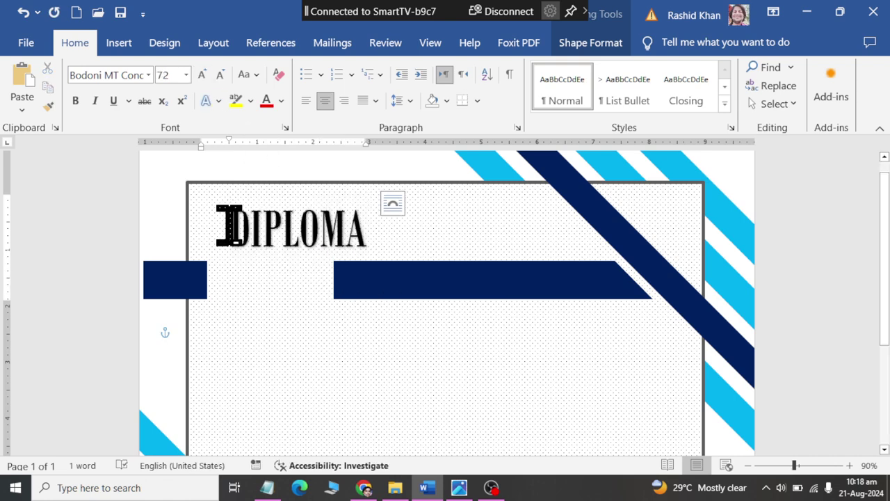
double_click(264, 226)
Resize the DIPLOMA text box shorter and wider so the whole word shows
left_click(249, 185)
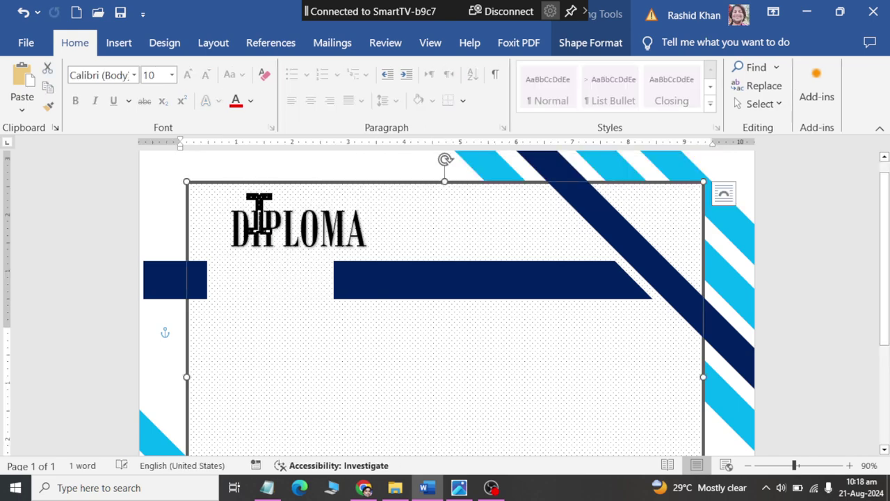
left_click(259, 217)
left_click(299, 305)
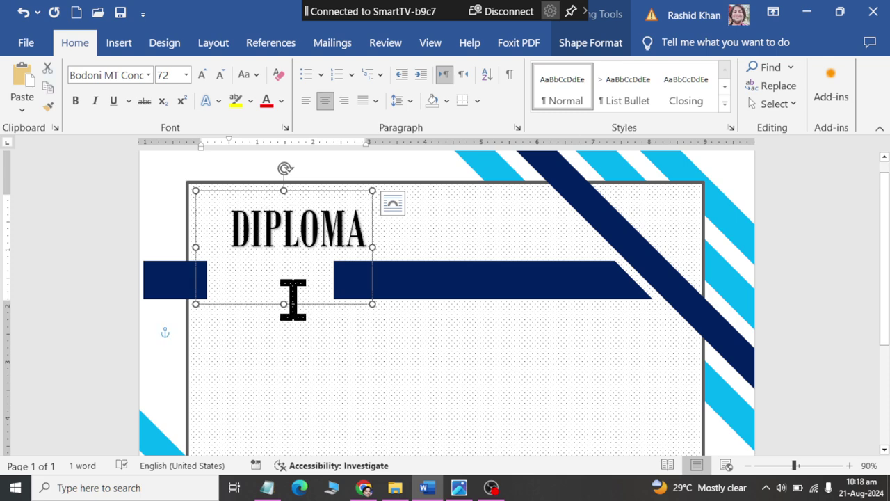
left_click_drag(282, 302, 309, 260)
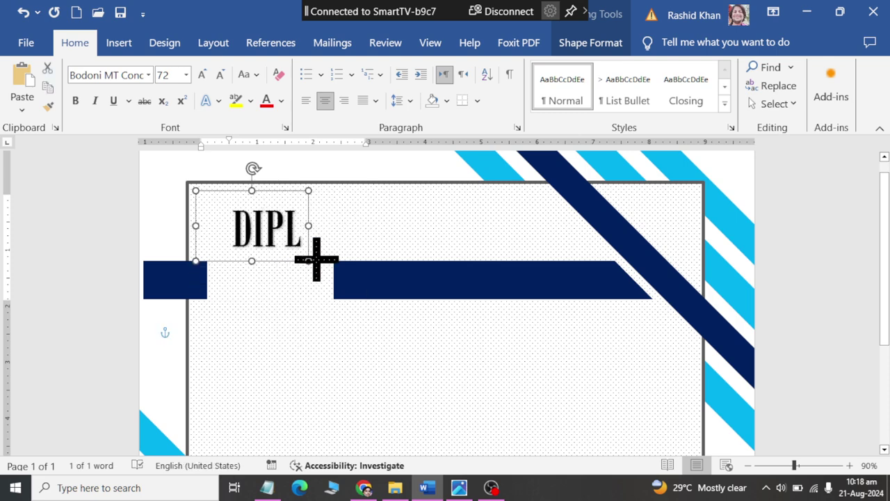
left_click_drag(308, 225, 416, 225)
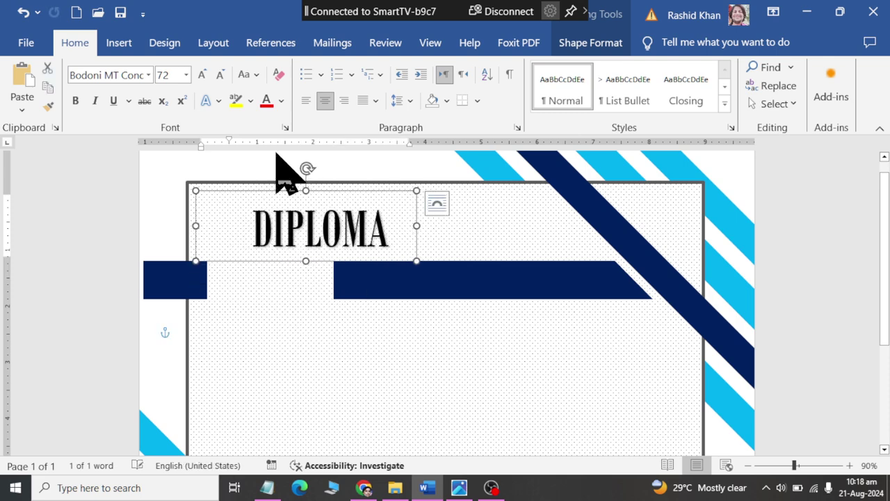
Open the Selection Pane listing the page's shapes, then drag DIPLOMA onto the navy bar's left end
left_click(776, 105)
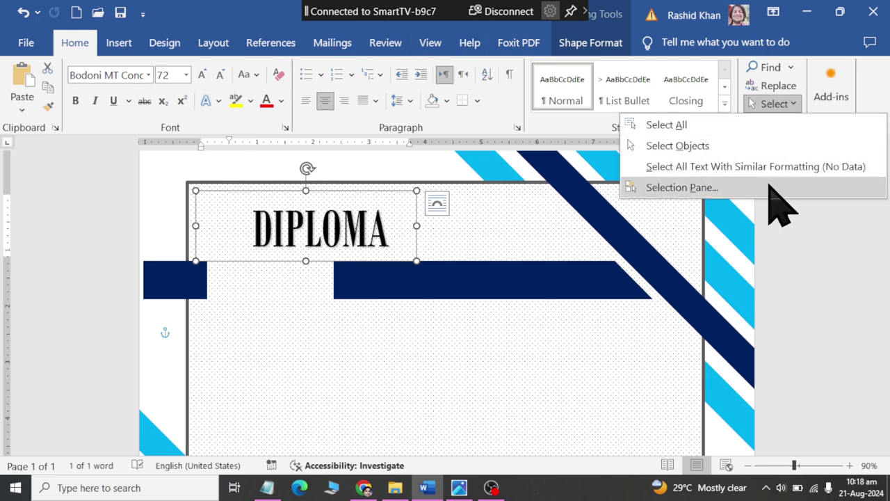
left_click(709, 187)
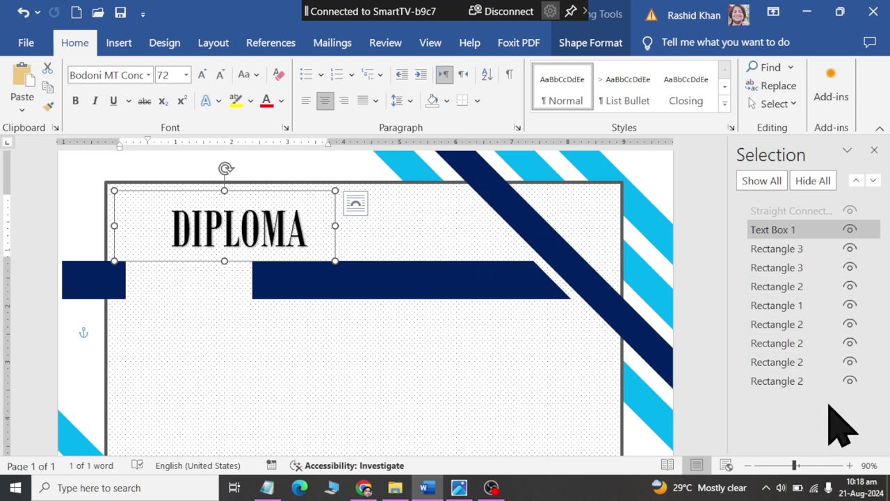
left_click(821, 230)
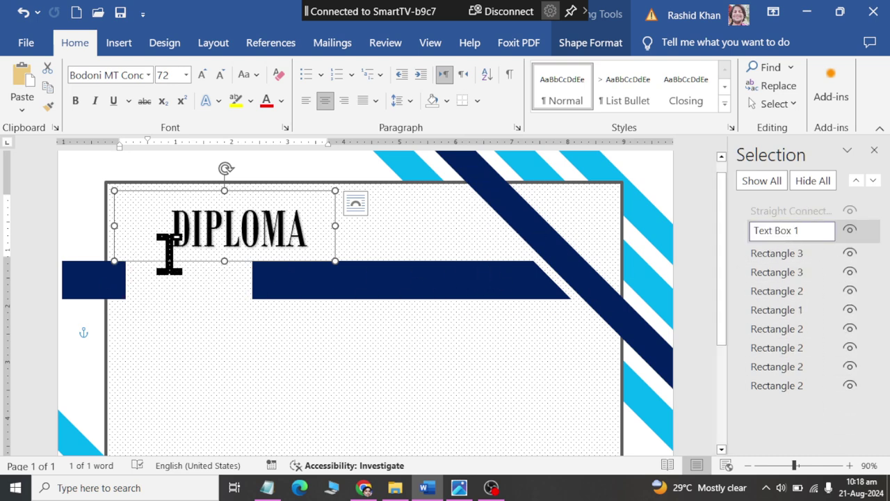
key("Return")
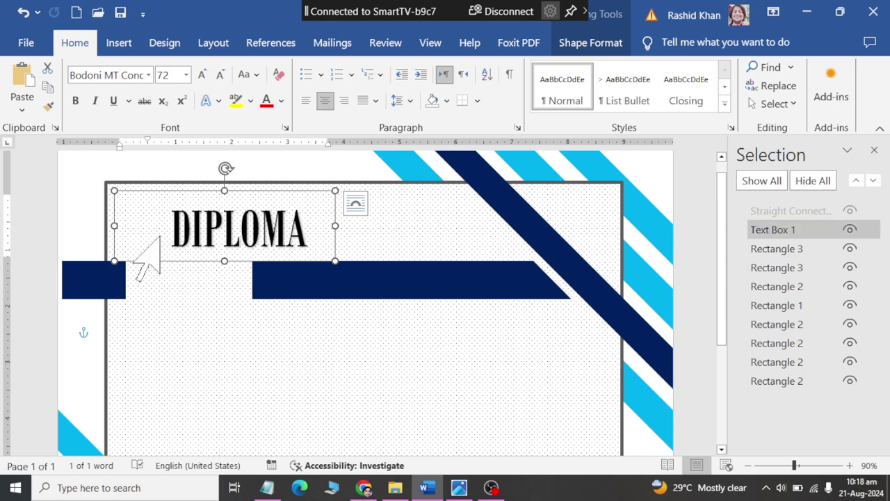
left_click_drag(151, 189, 105, 240)
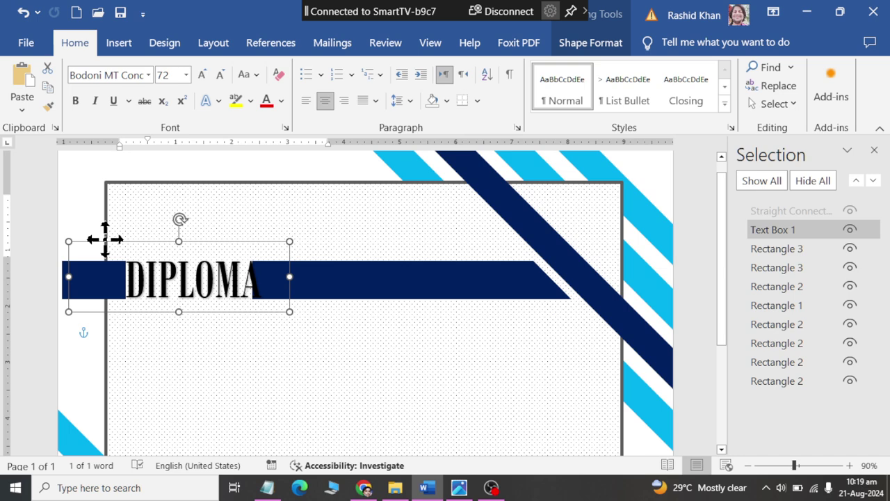
left_click(369, 284)
Nudge the banner's left edge, set DIPLOMA's font colour to blue, and compare with the reference
left_click_drag(252, 281, 257, 282)
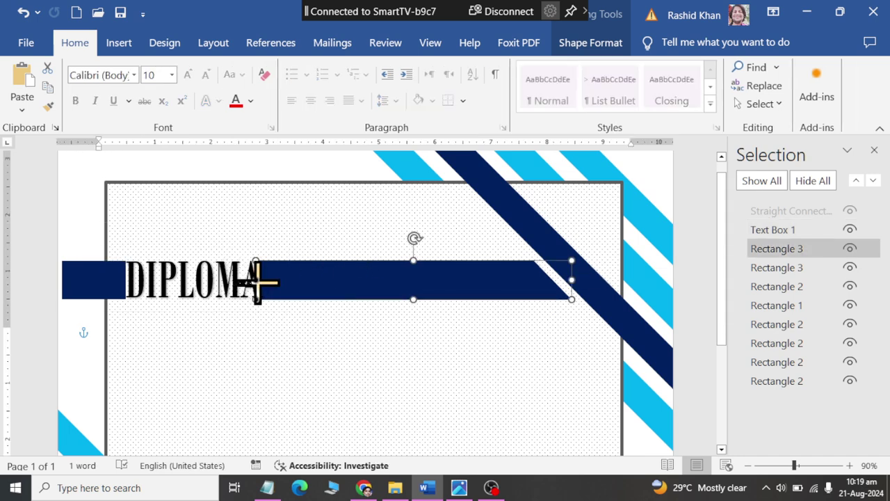
left_click(210, 288)
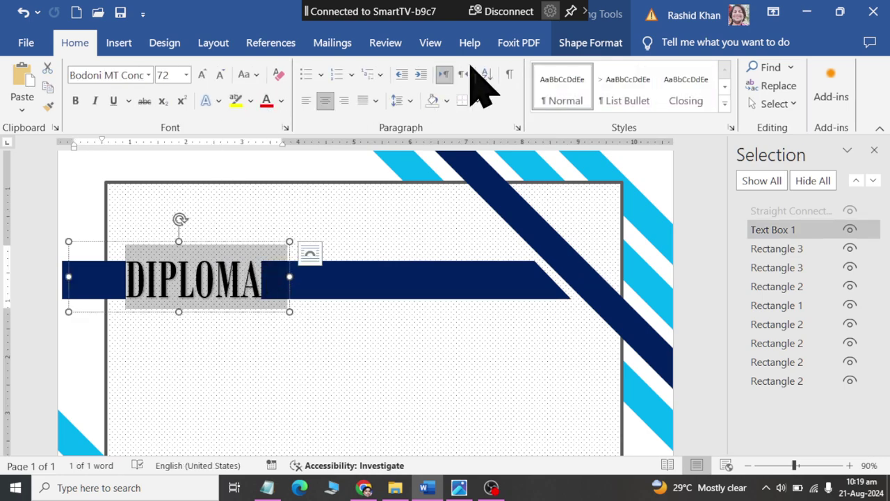
left_click(281, 102)
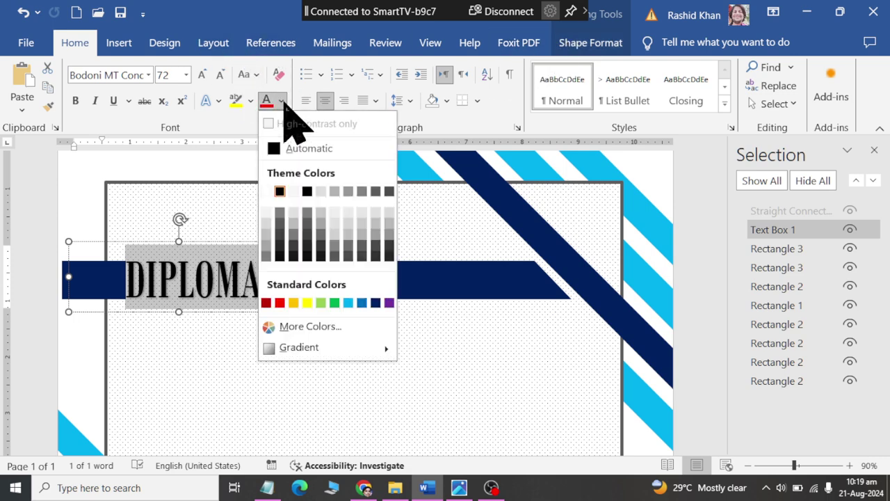
left_click(361, 303)
left_click(439, 376)
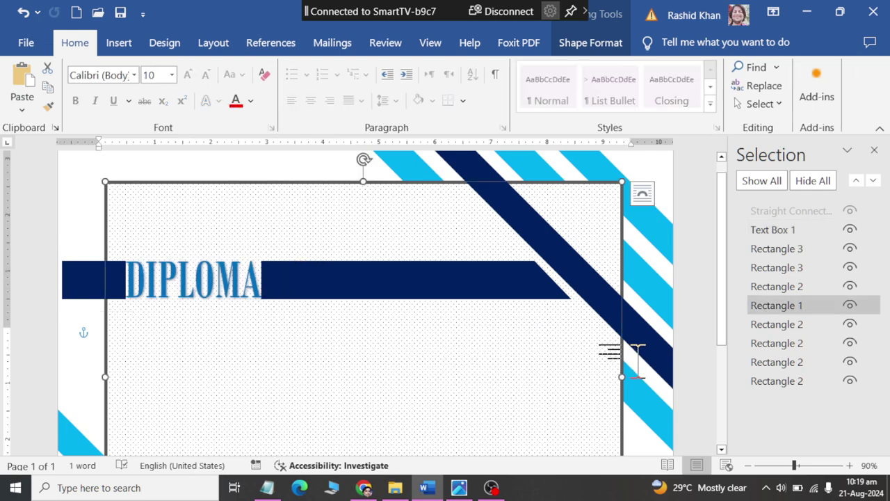
key("alt+Tab")
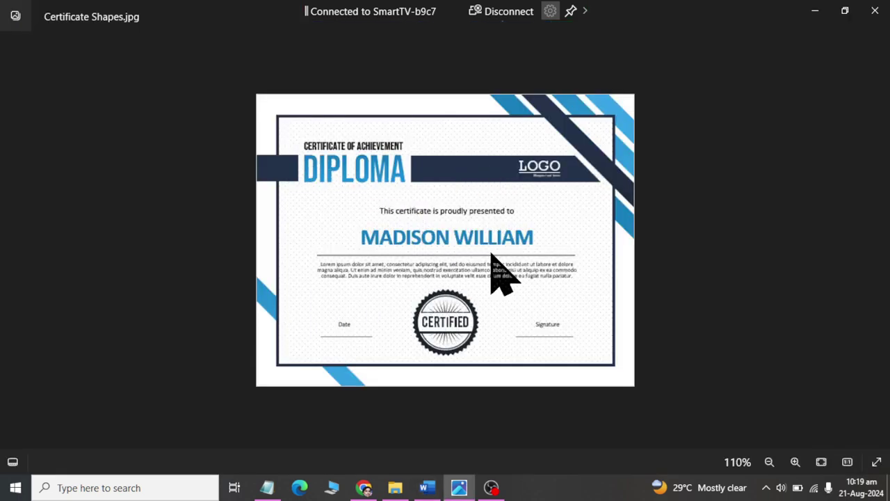
key("alt+Tab")
Duplicate the DIPLOMA text box and shrink the copy's text to 22 pt
scroll(359, 341, "down", 1)
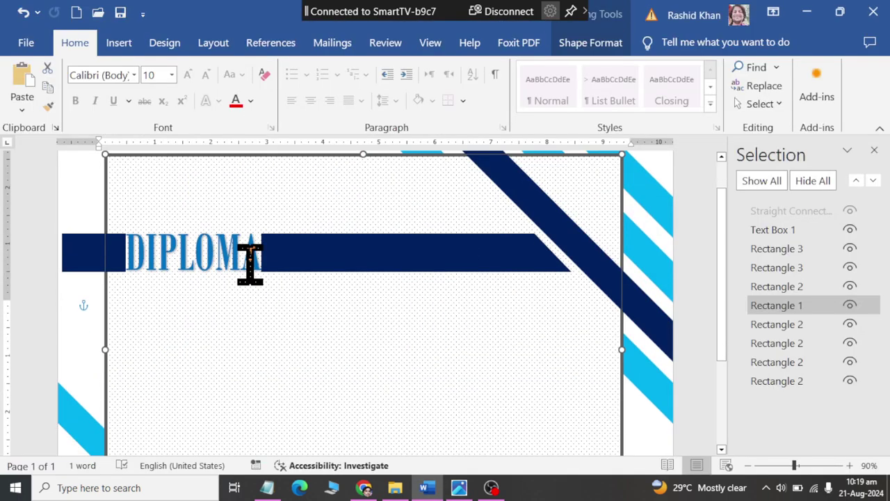
left_click(189, 251)
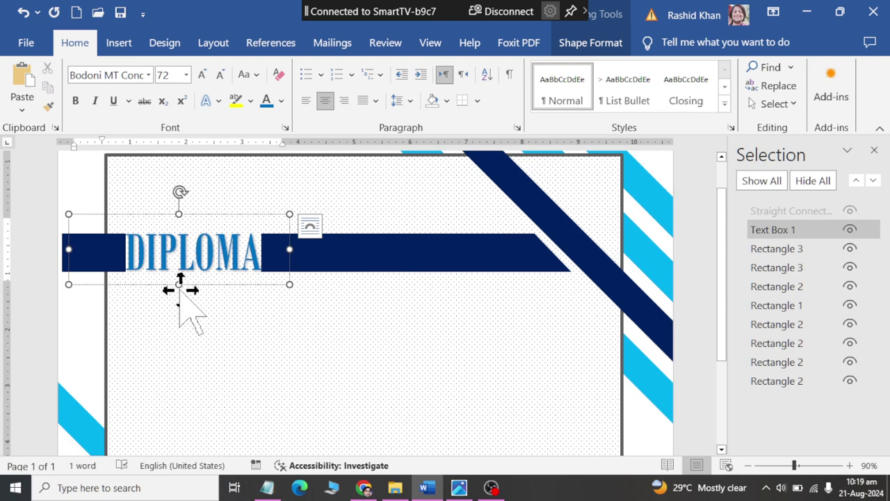
left_click(187, 285)
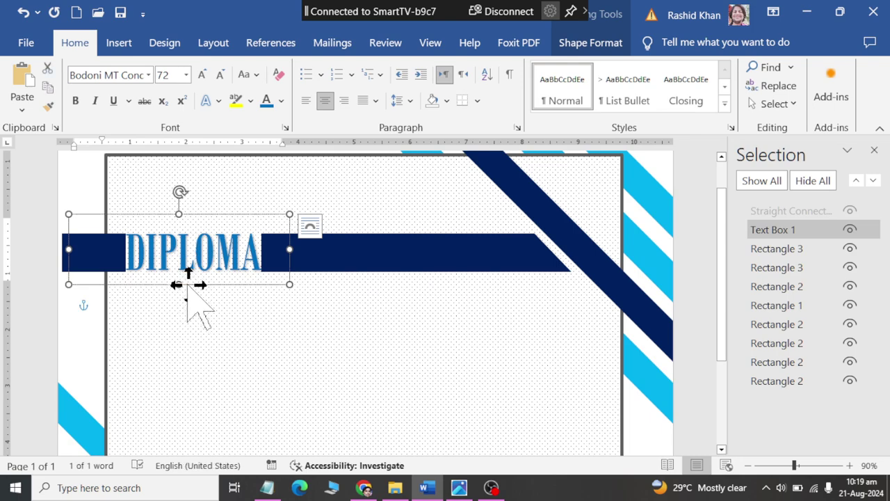
left_click_drag(194, 291, 209, 245)
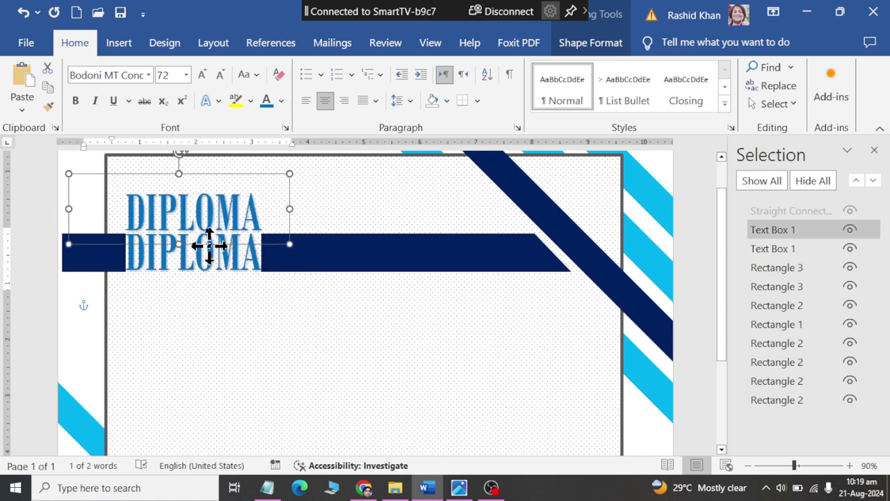
left_click(186, 75)
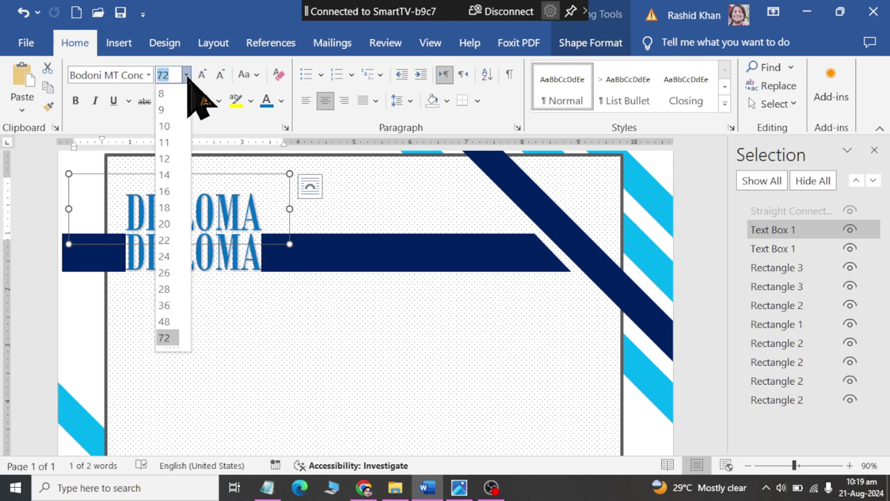
left_click(167, 240)
Shorten the small box and retype its text as CERTIFICATE OF ACHIEVEMENT
left_click(224, 193)
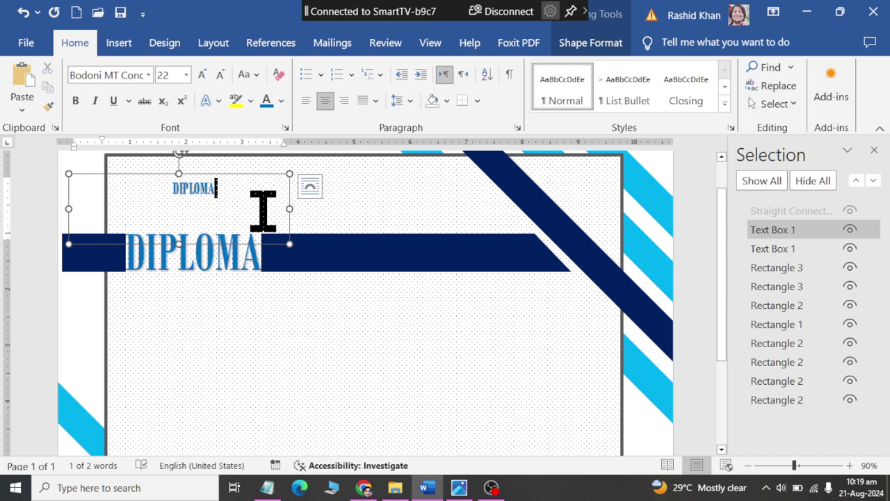
left_click_drag(177, 242, 179, 201)
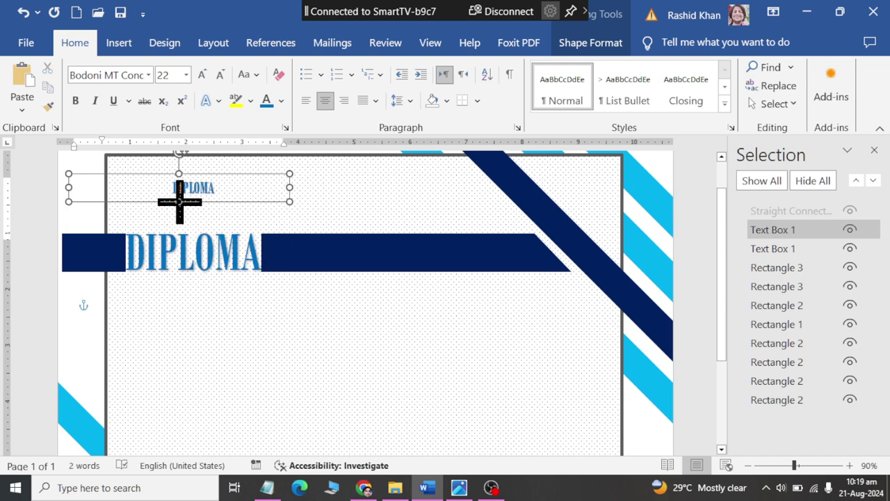
left_click_drag(240, 189, 155, 187)
type("CE")
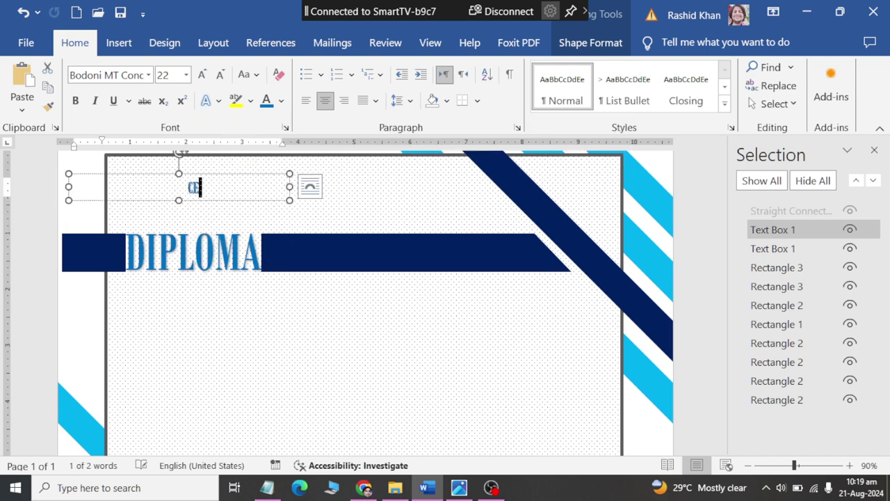
type("RTIFICATE")
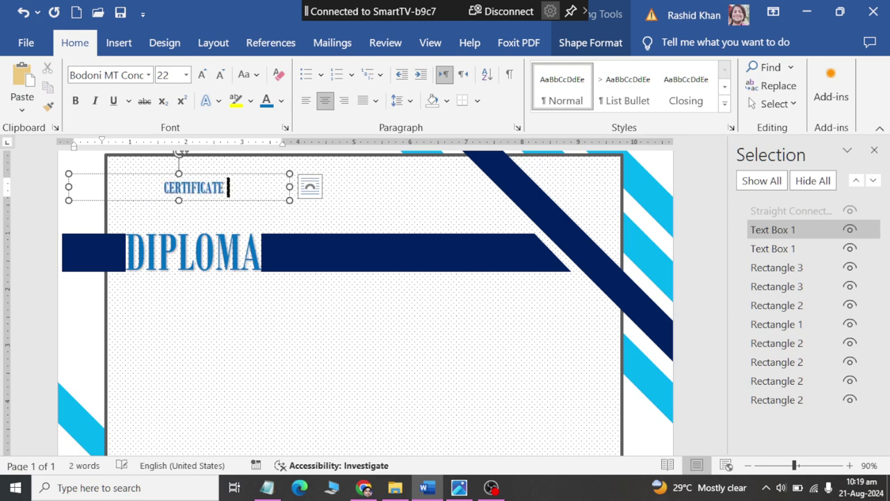
type("VEMEN")
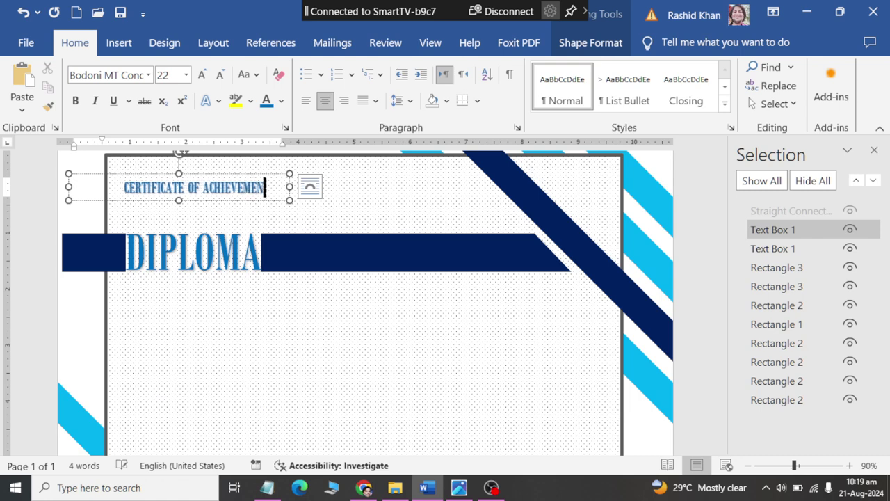
type("T")
triple_click(244, 185)
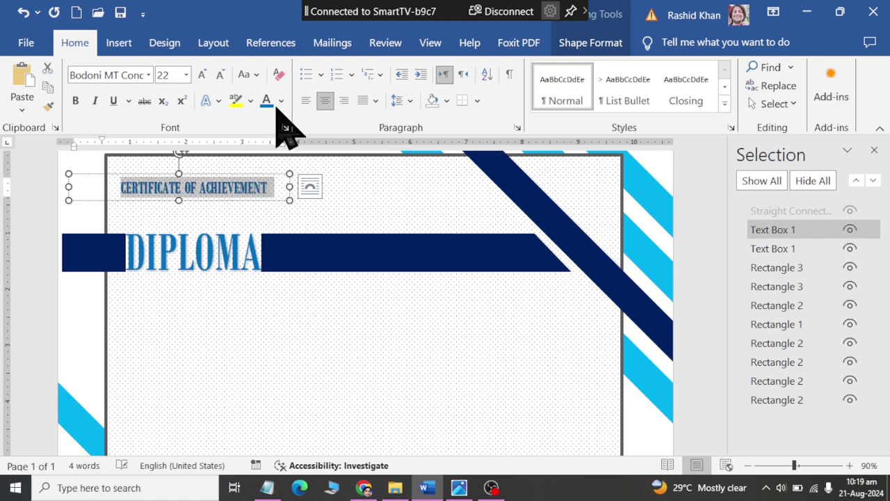
Make the heading black, move it just above DIPLOMA, and place a copy below the banner
left_click(281, 100)
left_click(289, 148)
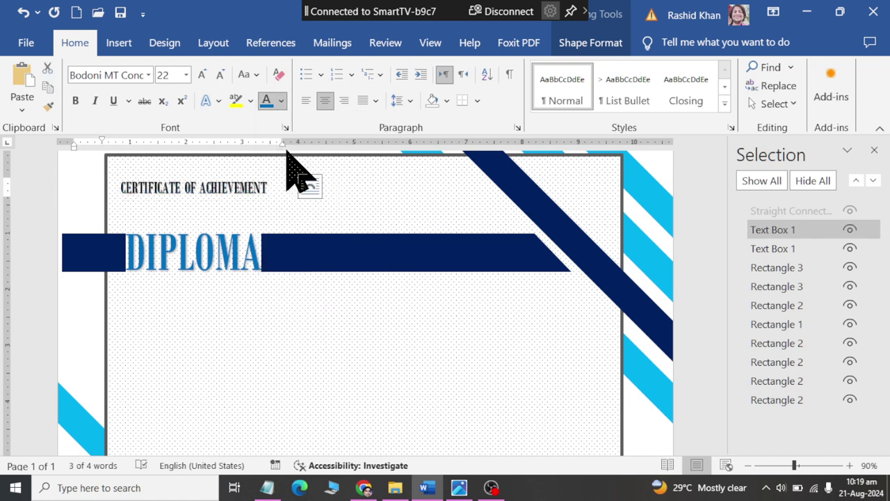
left_click(204, 189)
left_click_drag(207, 202, 207, 239)
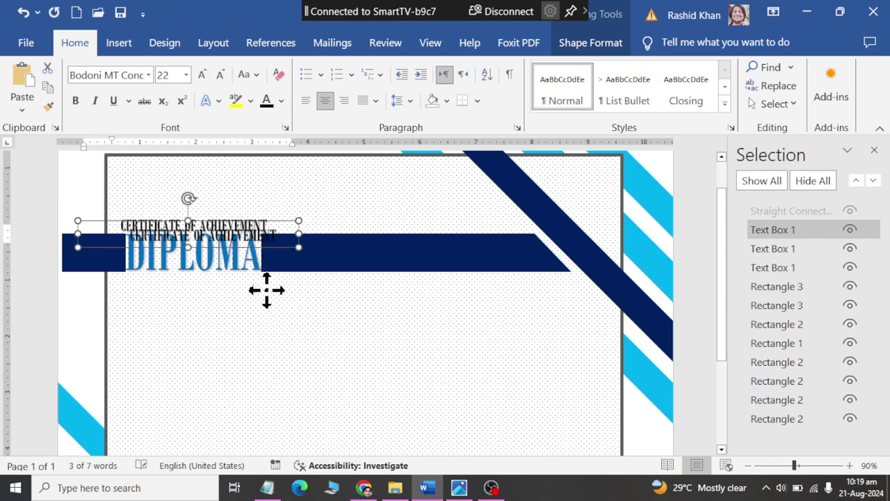
mouse_move(253, 241)
left_mouse_down("ctrl")
mouse_move(350, 362)
mouse_move(406, 387)
left_mouse_up("ctrl")
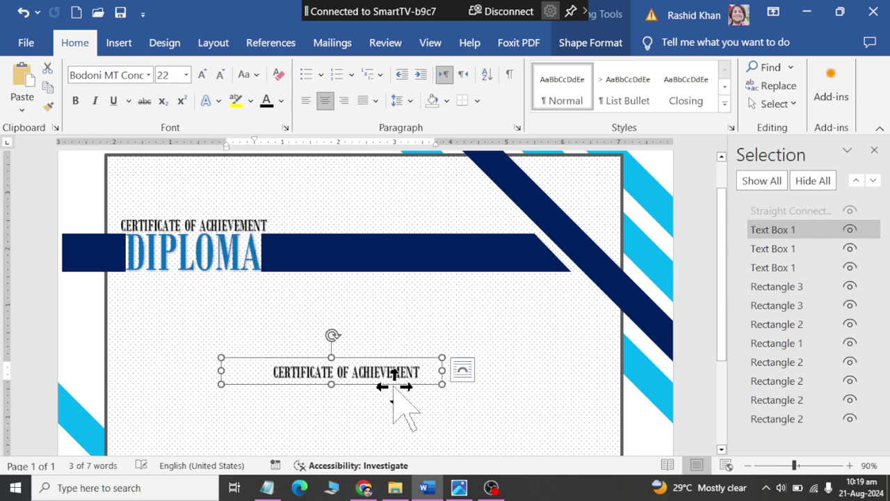
Insert a Simple Text Box and move it below the lower CERTIFICATE OF ACHIEVEMENT copy
left_click(119, 43)
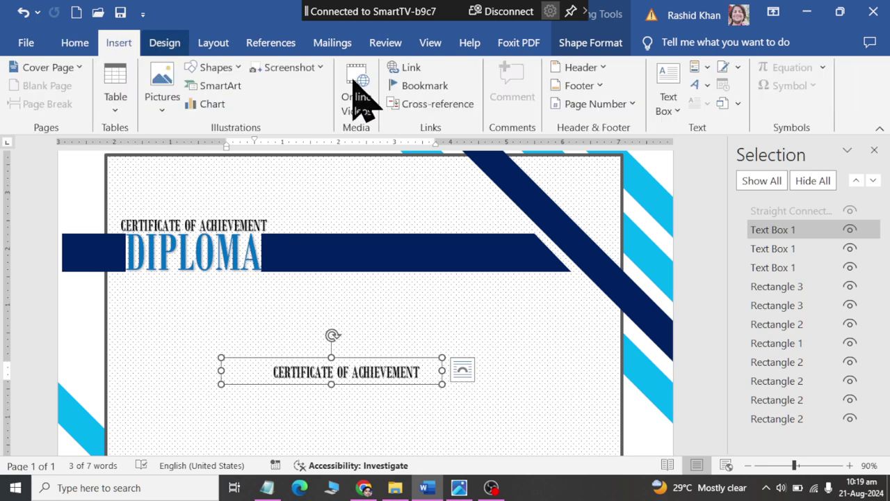
left_click(666, 104)
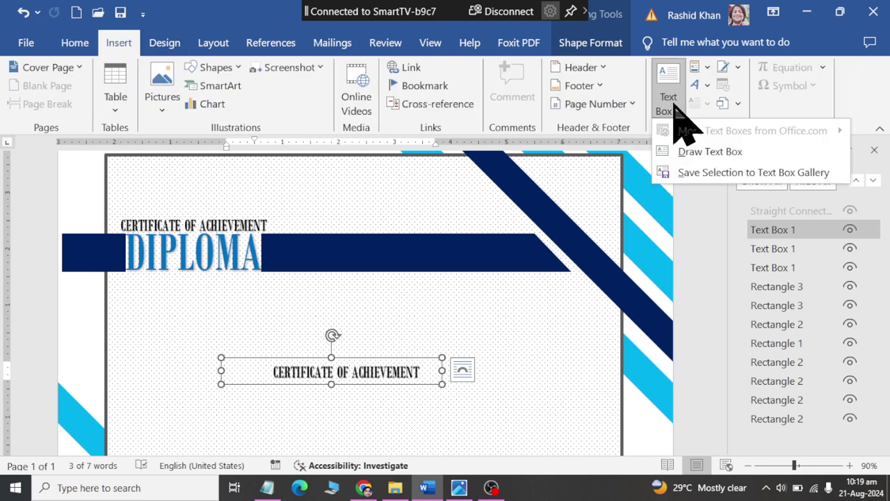
left_click(515, 319)
left_click(515, 319)
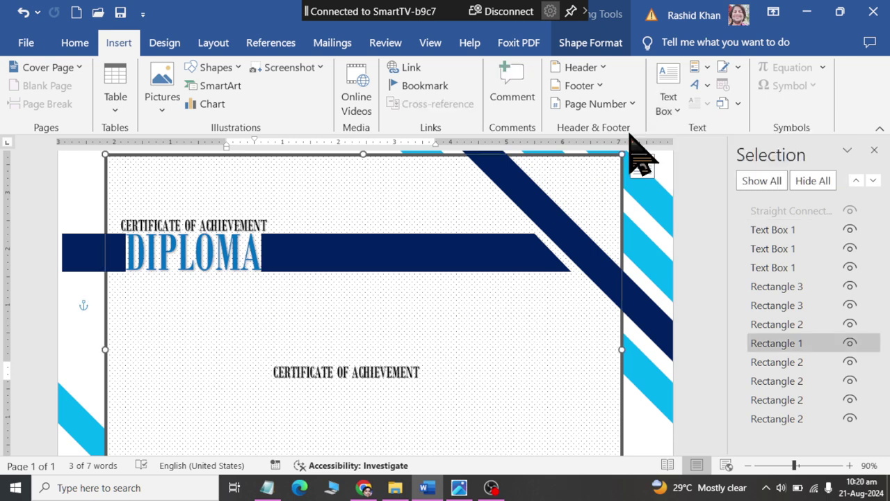
left_click(664, 104)
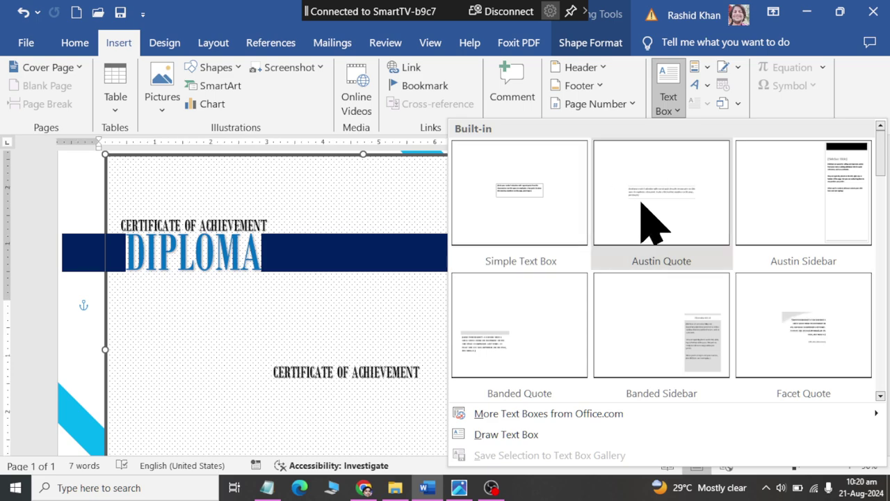
left_click(547, 210)
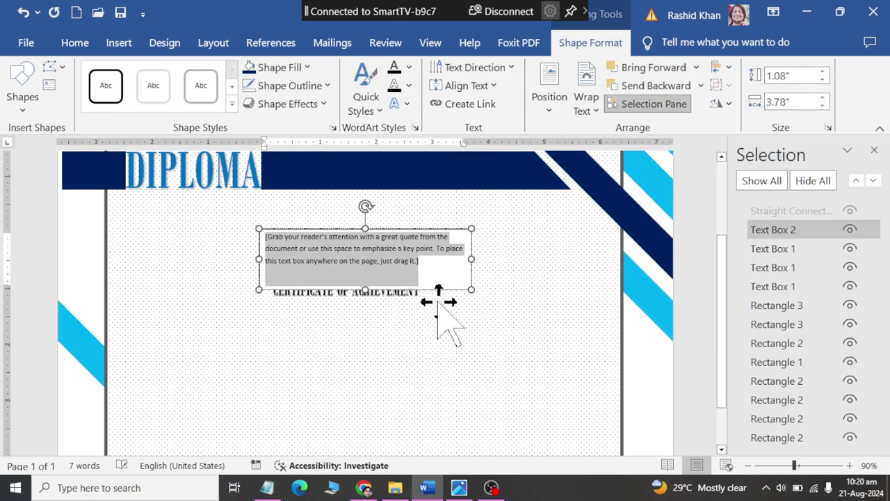
left_click_drag(438, 302, 393, 382)
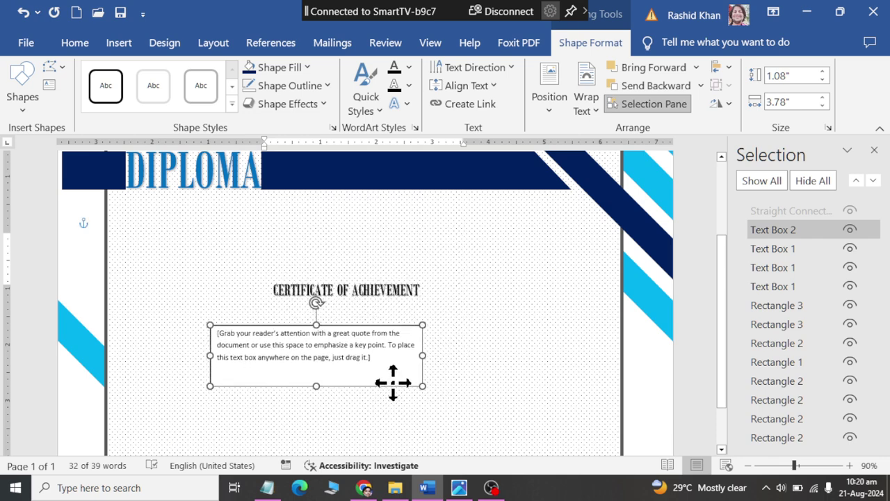
Widen the quote box on both sides and make it taller
left_click_drag(423, 356, 573, 356)
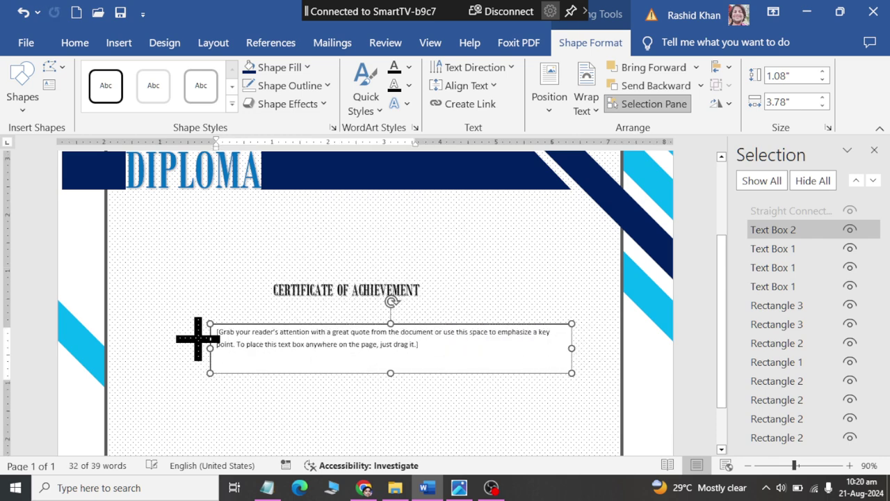
left_click_drag(210, 348, 167, 347)
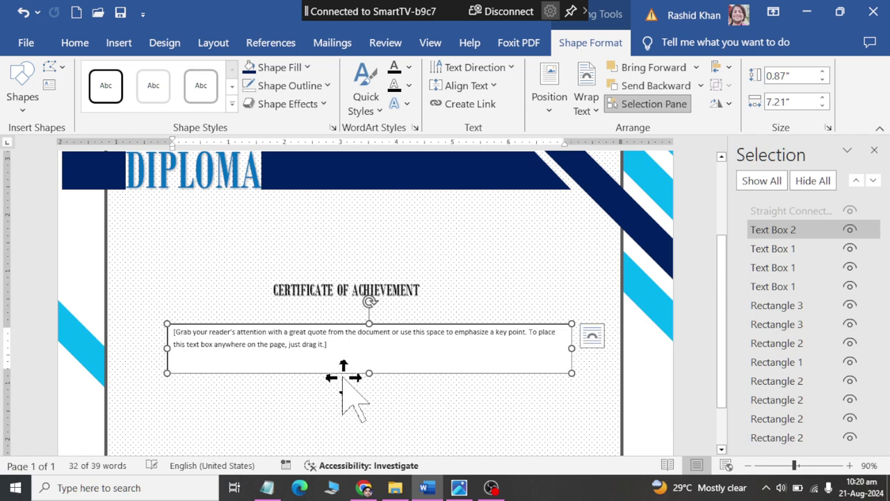
left_click_drag(367, 373, 364, 407)
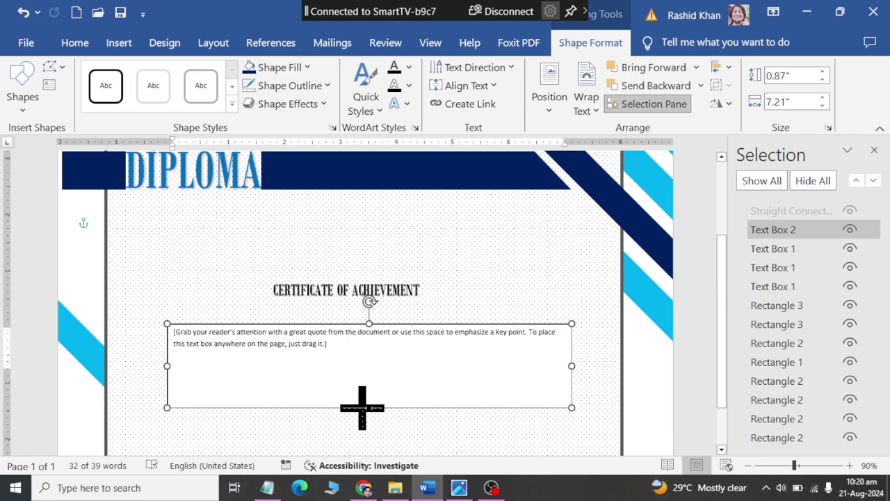
left_click(357, 289)
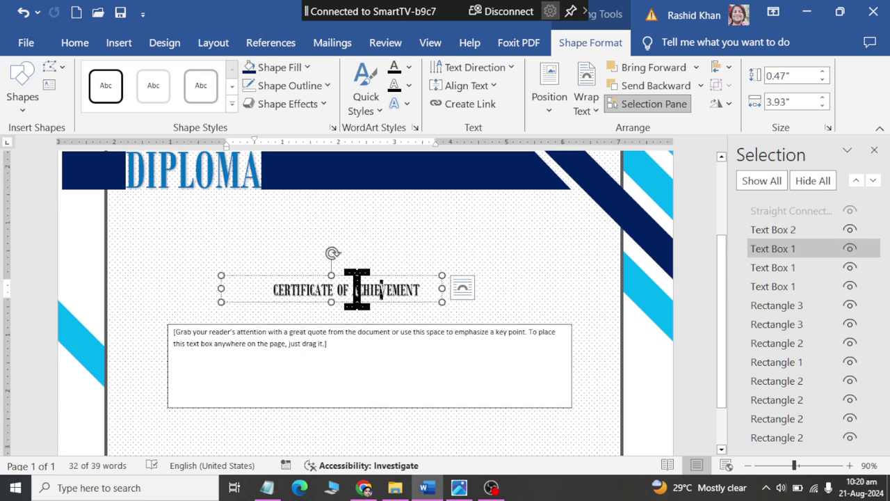
key("alt+Tab")
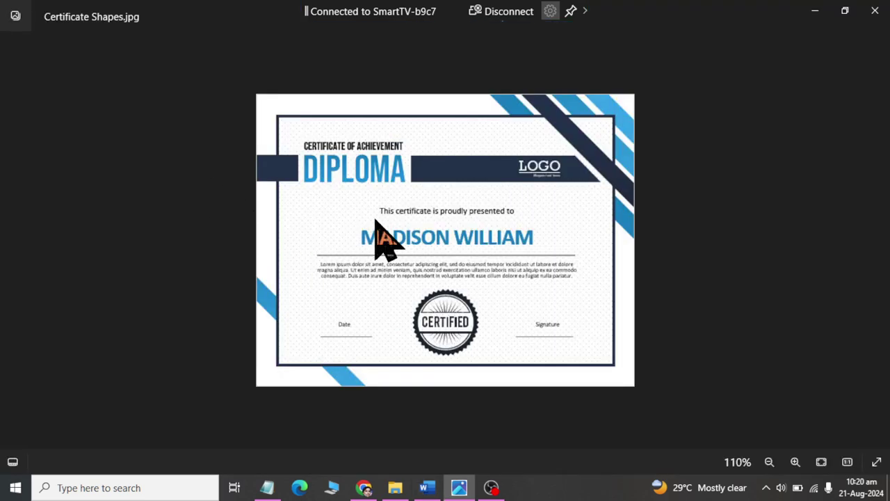
Delete the lower heading copy and paste a duplicate of the DIPLOMA box at the page centre
key("alt+Tab")
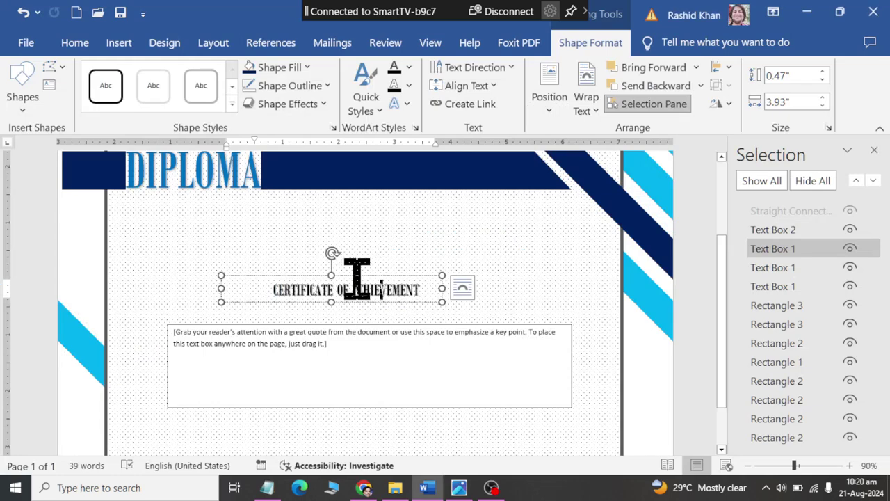
key("Delete")
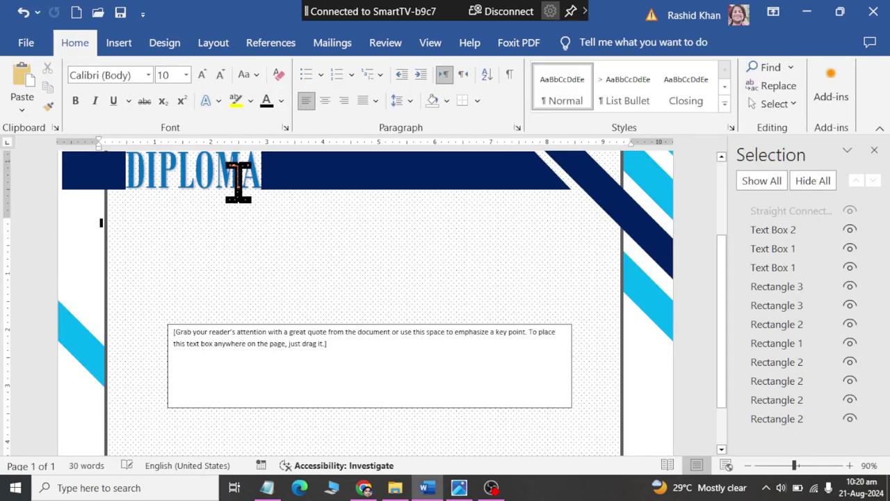
left_click(232, 175)
key("ctrl+c")
key("ctrl+v")
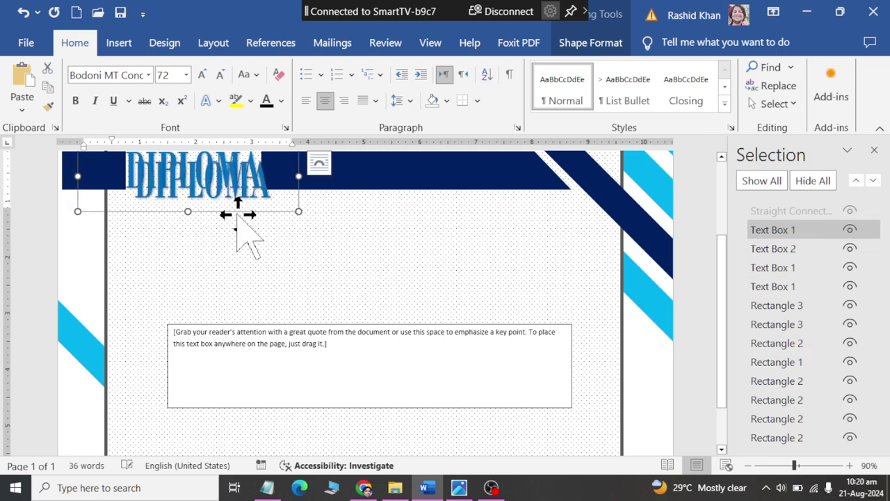
mouse_move(239, 213)
left_mouse_down()
mouse_move(391, 321)
mouse_move(408, 322)
left_mouse_up()
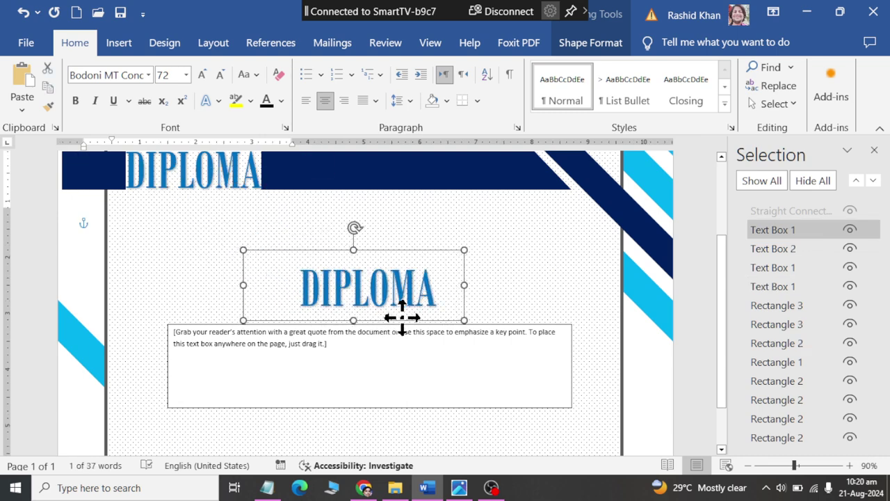
Replace the duplicate's text with the recipient's name and widen the box on both sides
left_click(363, 292)
double_click(378, 290)
type("RAS")
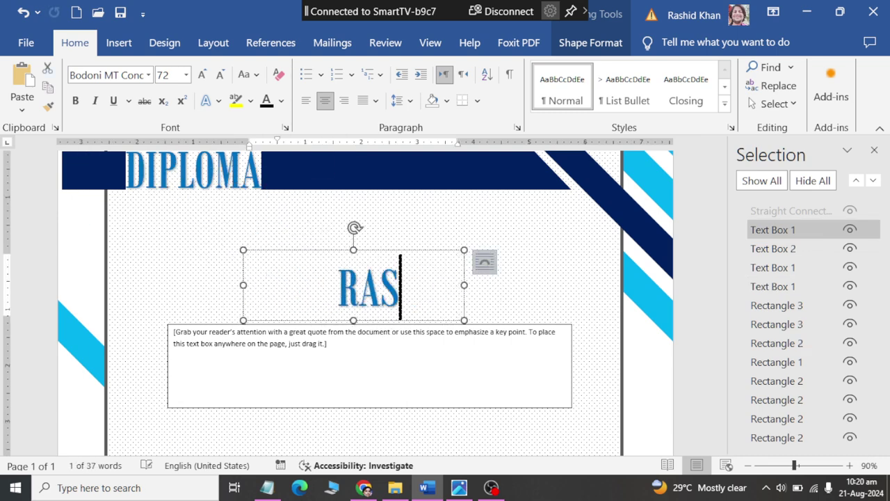
type("HID ALI")
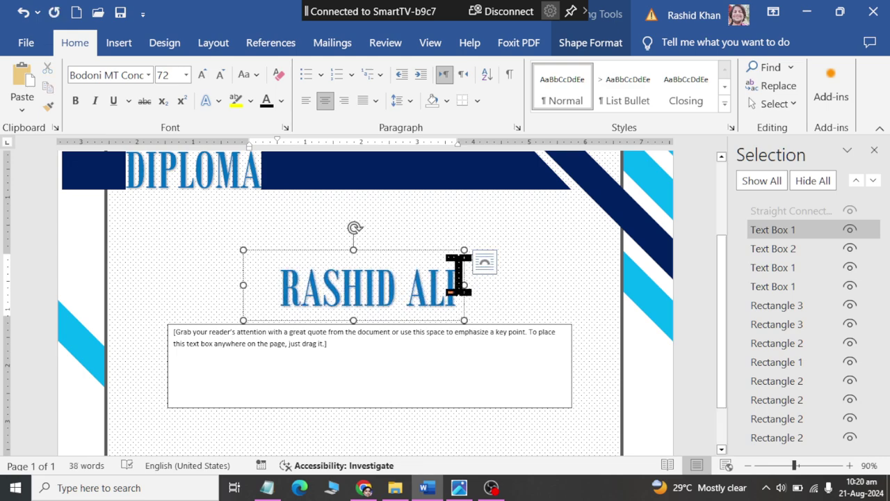
left_click_drag(465, 288, 547, 286)
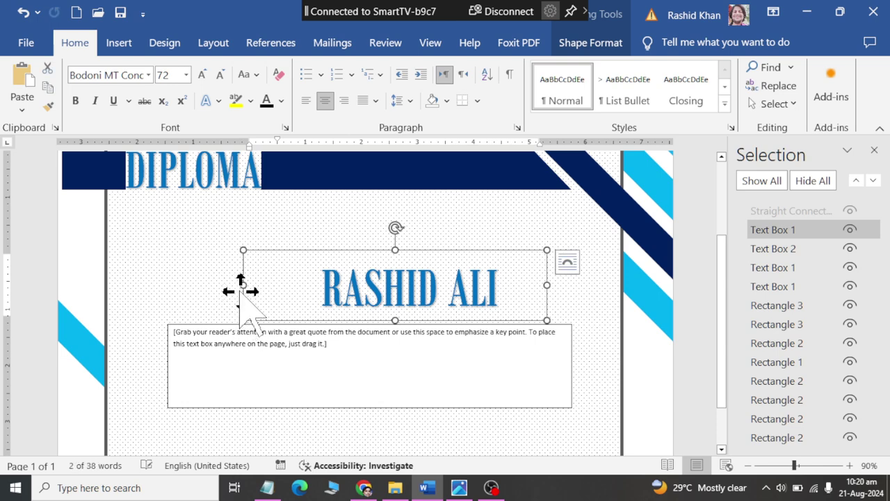
left_click_drag(197, 281, 174, 285)
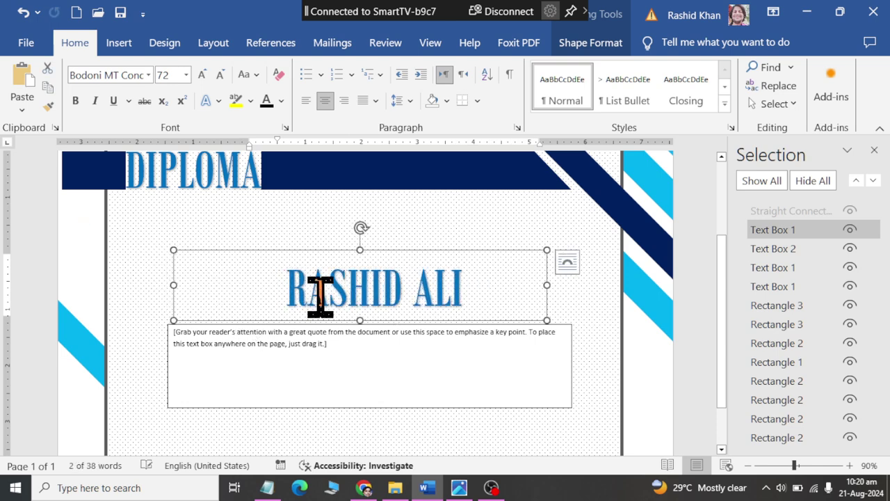
left_click_drag(547, 285, 572, 286)
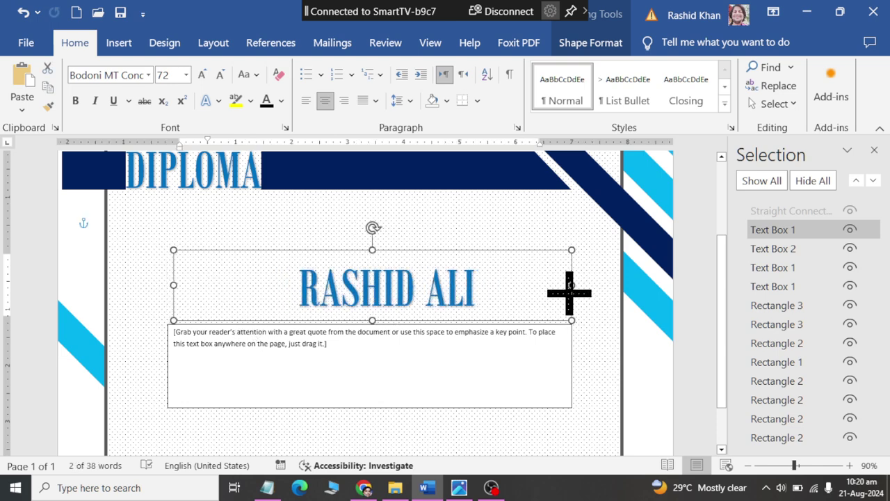
Apply Adobe Fan Heiti Std B to the name and nudge its box slightly up-left
left_click(148, 75)
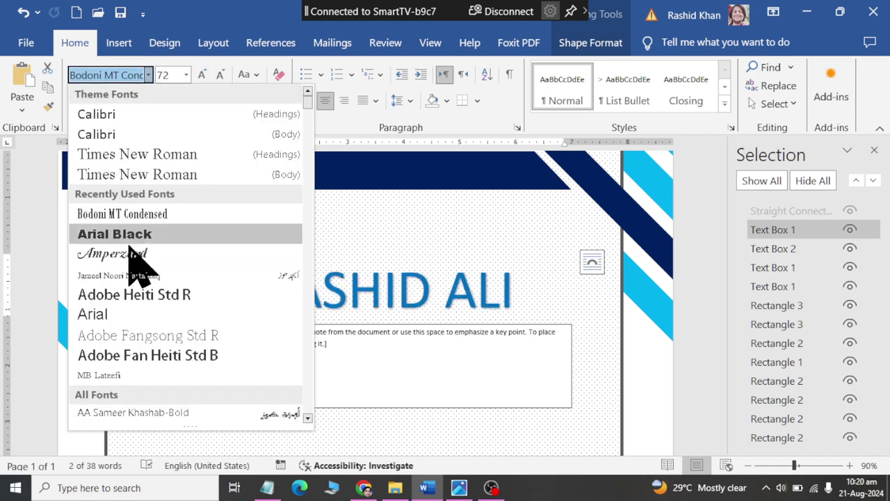
scroll(139, 278, "down", 4)
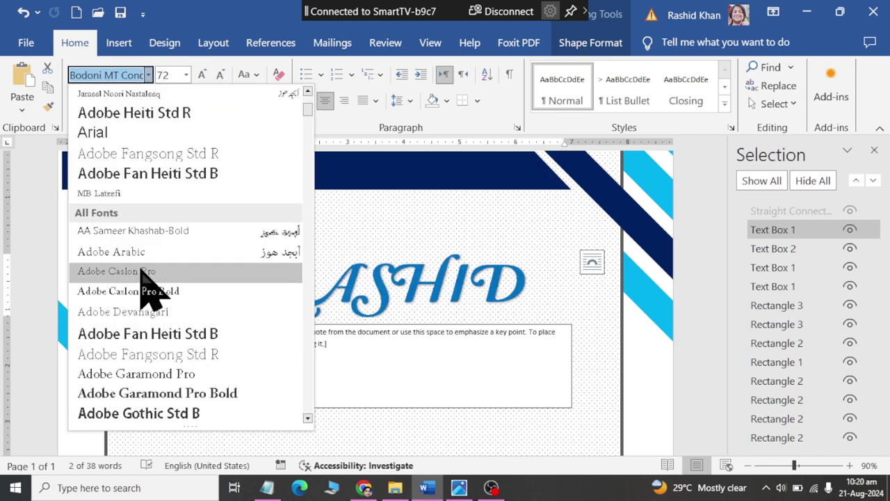
left_click(172, 340)
left_click(398, 292)
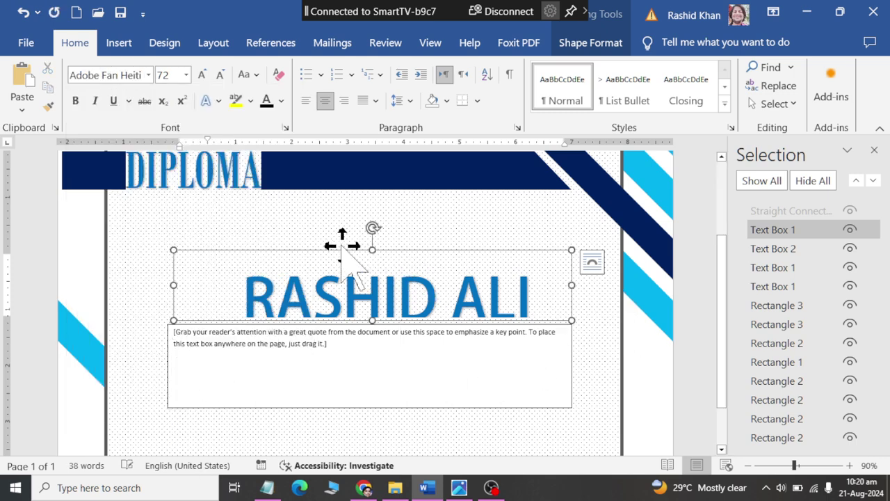
left_click_drag(342, 245, 322, 238)
key("ctrl+z")
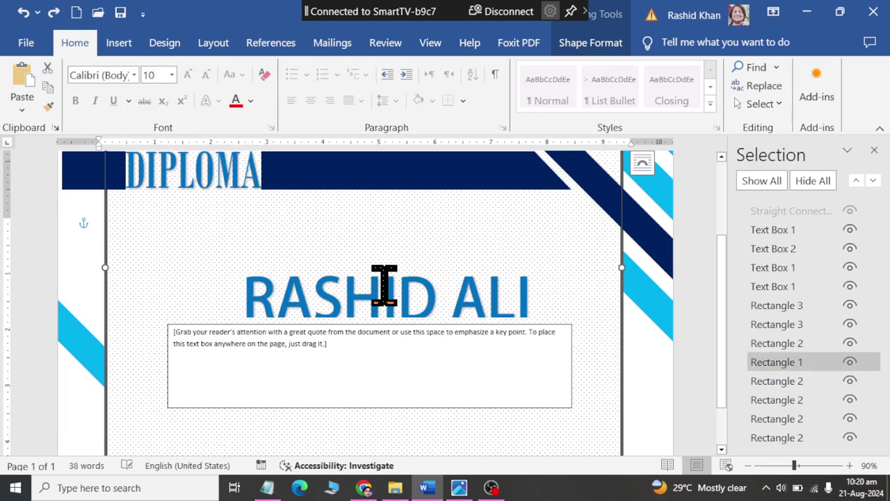
left_click(364, 288)
left_click_drag(334, 249, 322, 242)
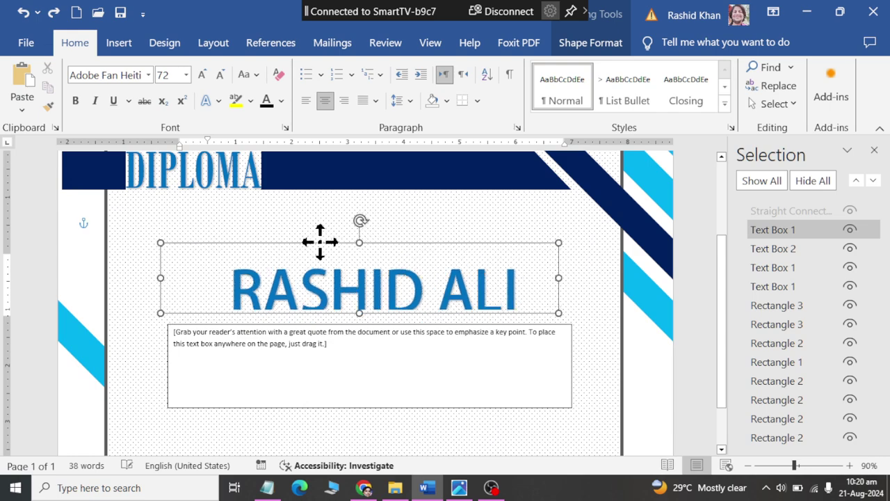
left_click(653, 368)
scroll(652, 367, "down", 2, "ctrl")
scroll(598, 341, "down", 2, "ctrl")
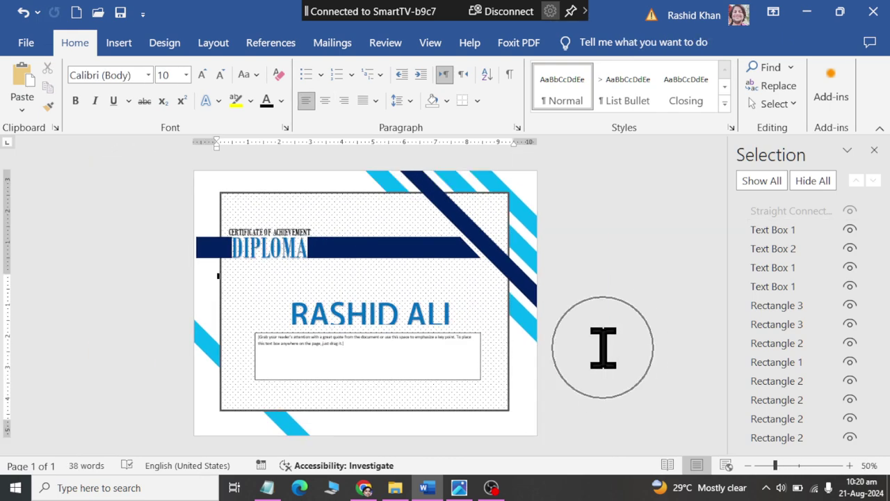
key("alt+Tab")
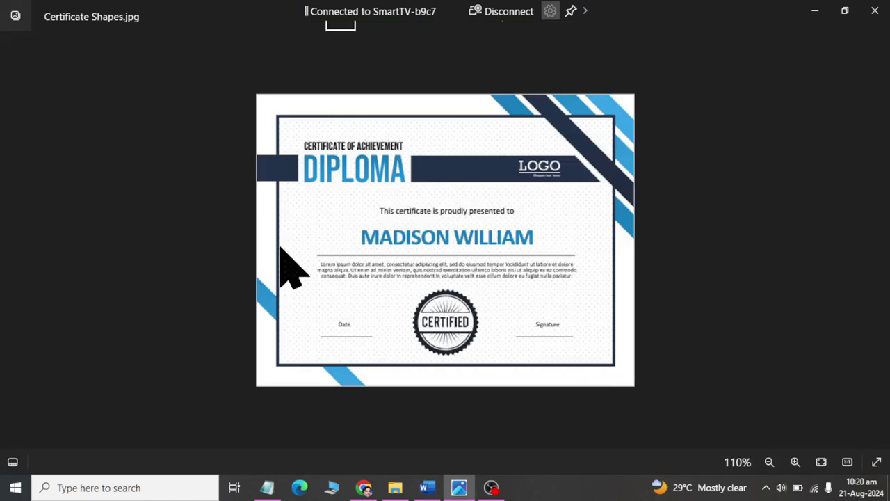